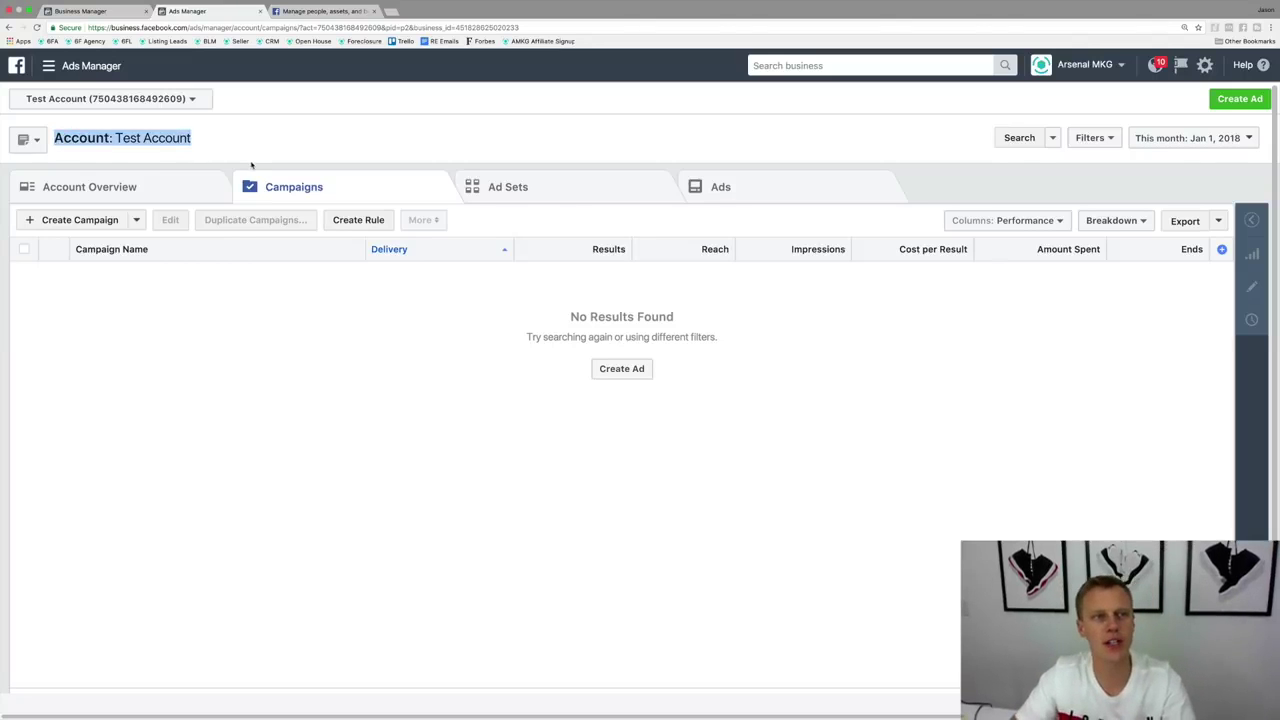
click(67, 66)
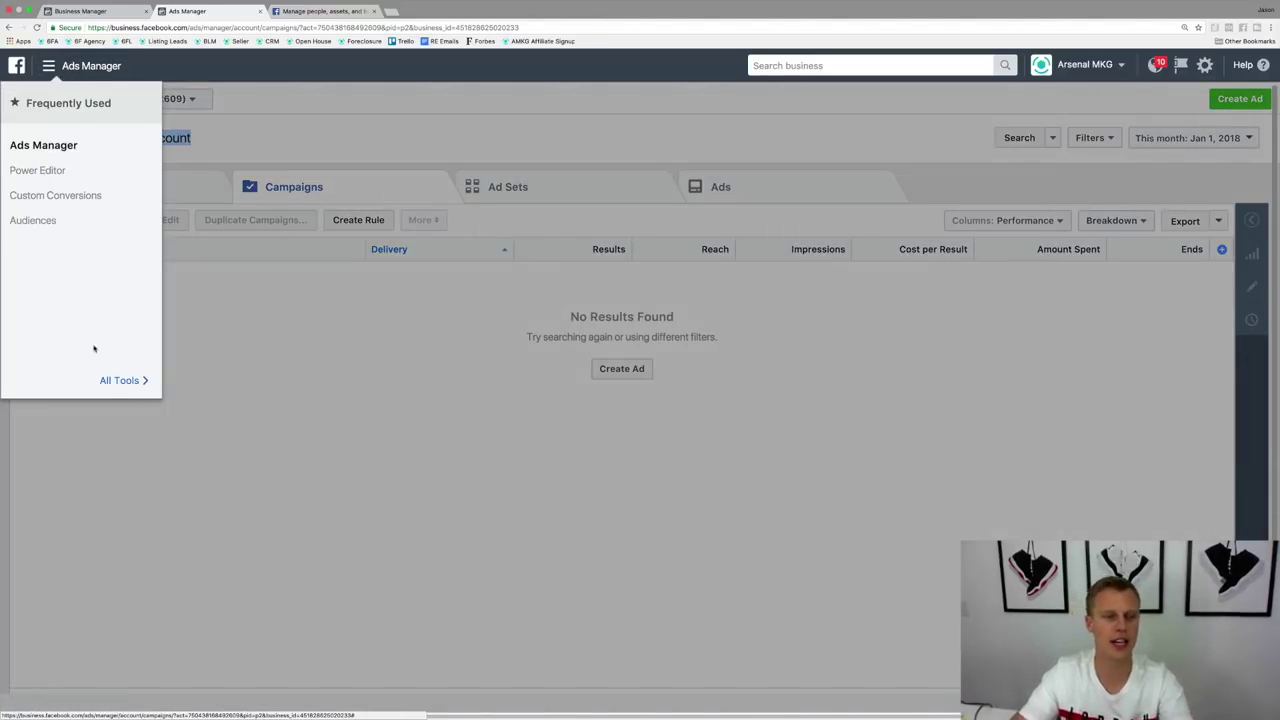
click(120, 380)
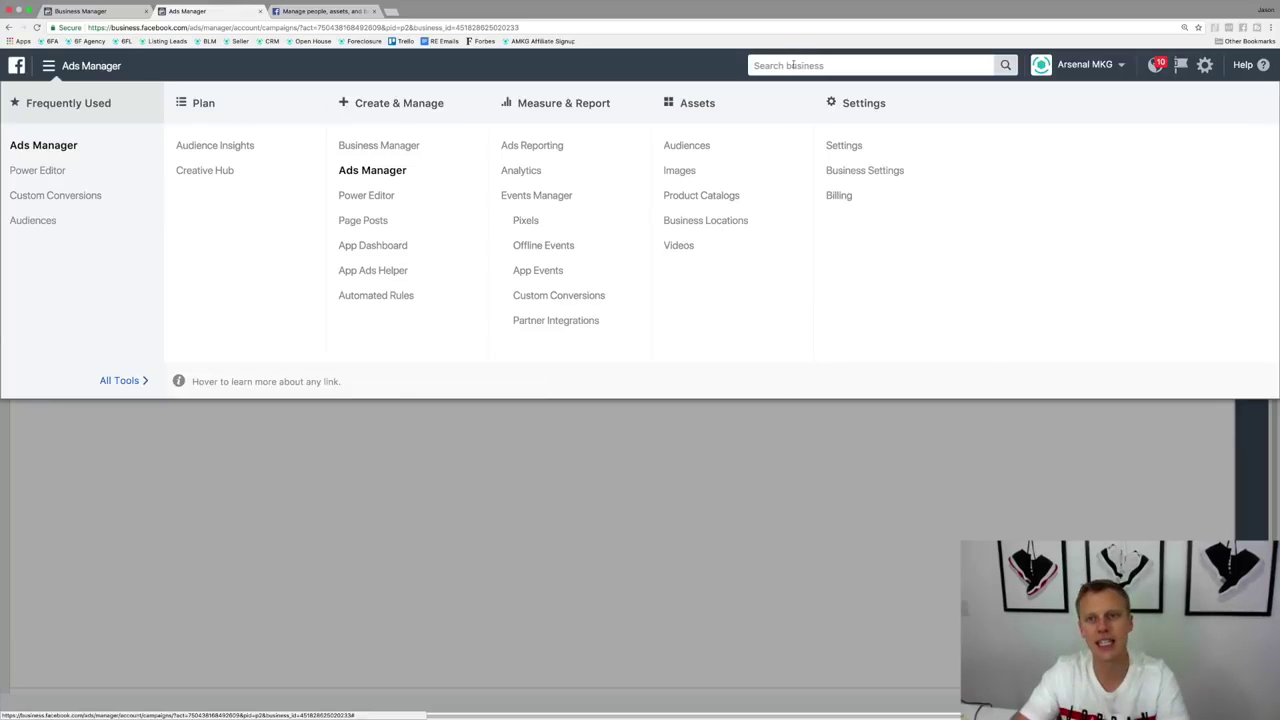
click(744, 457)
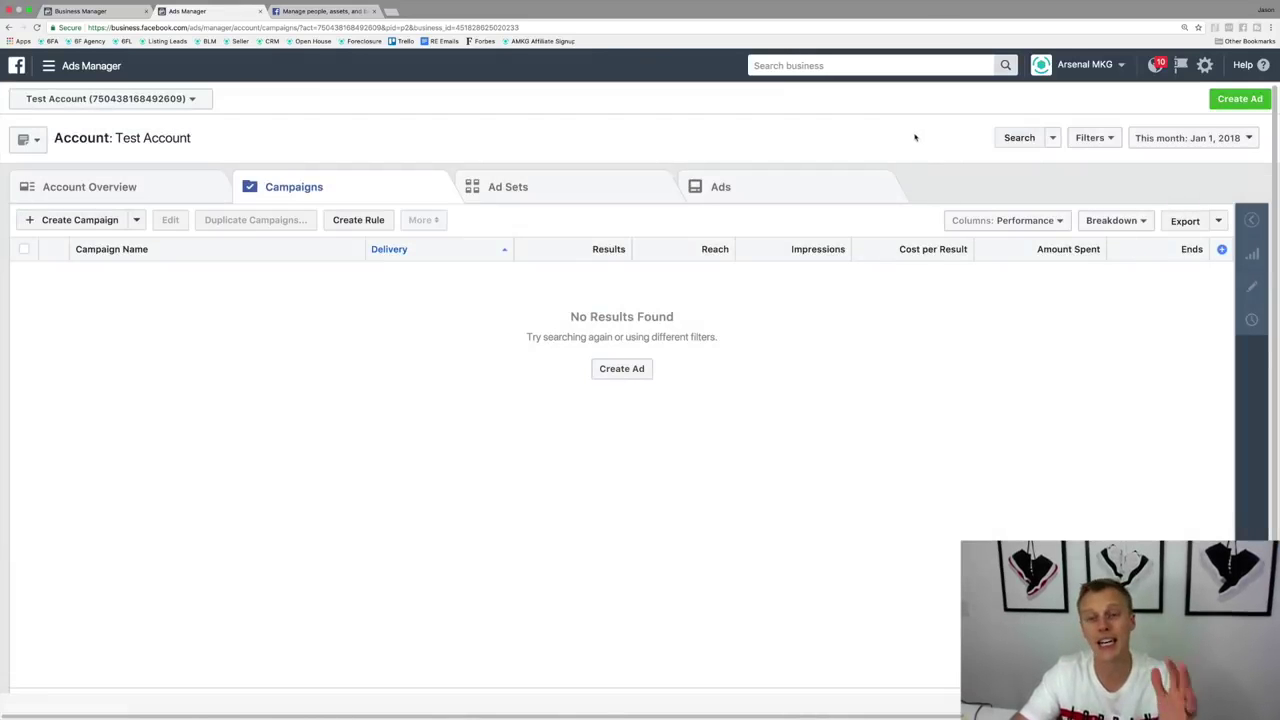
click(777, 66)
text(pixel)
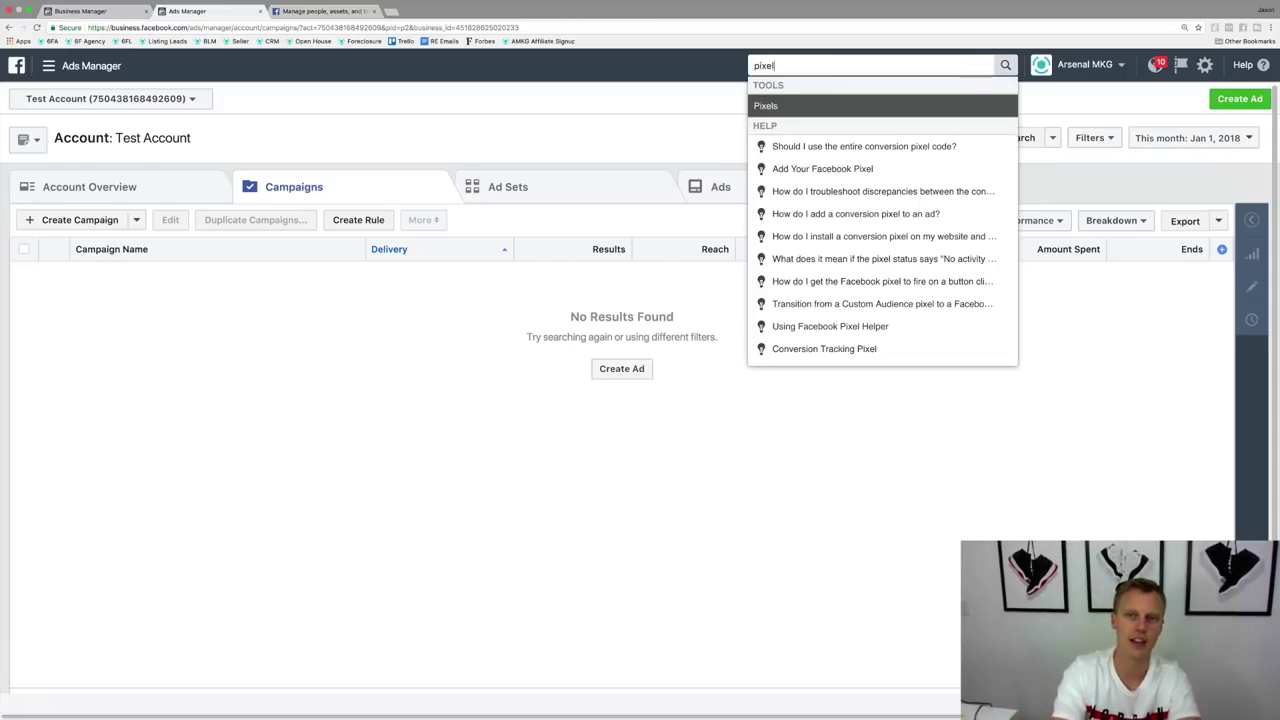
key(Return)
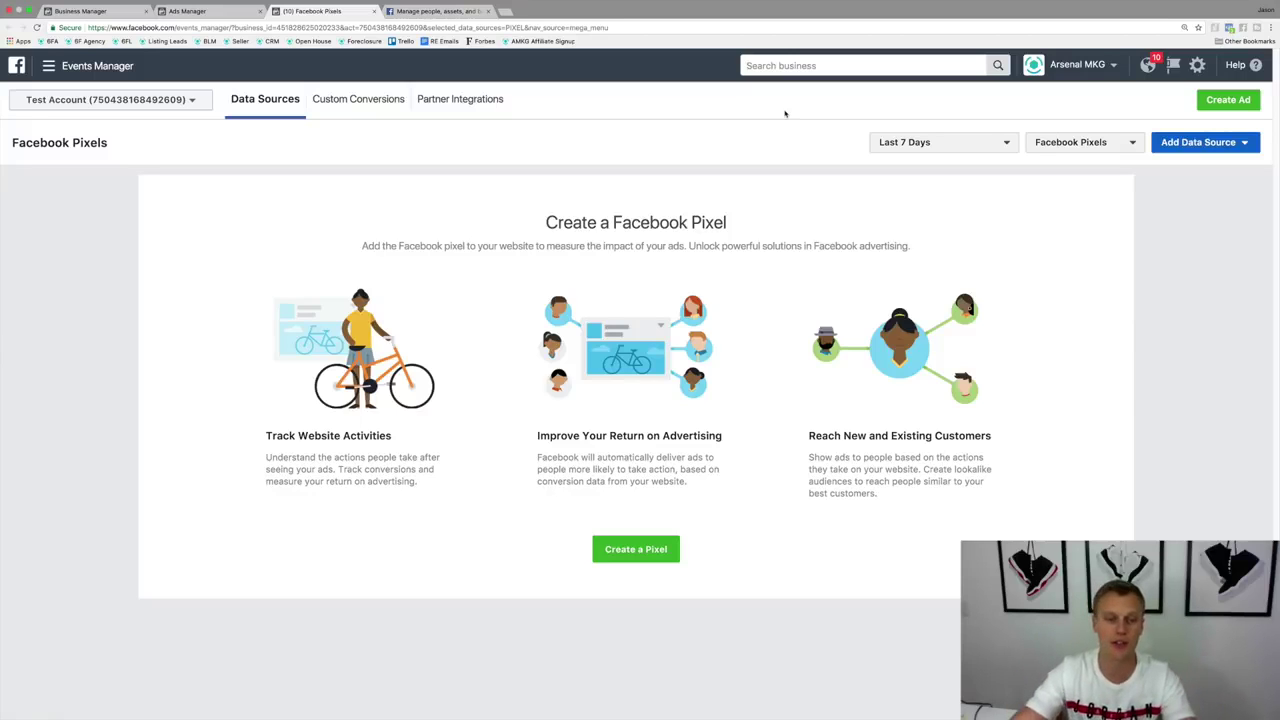
click(635, 558)
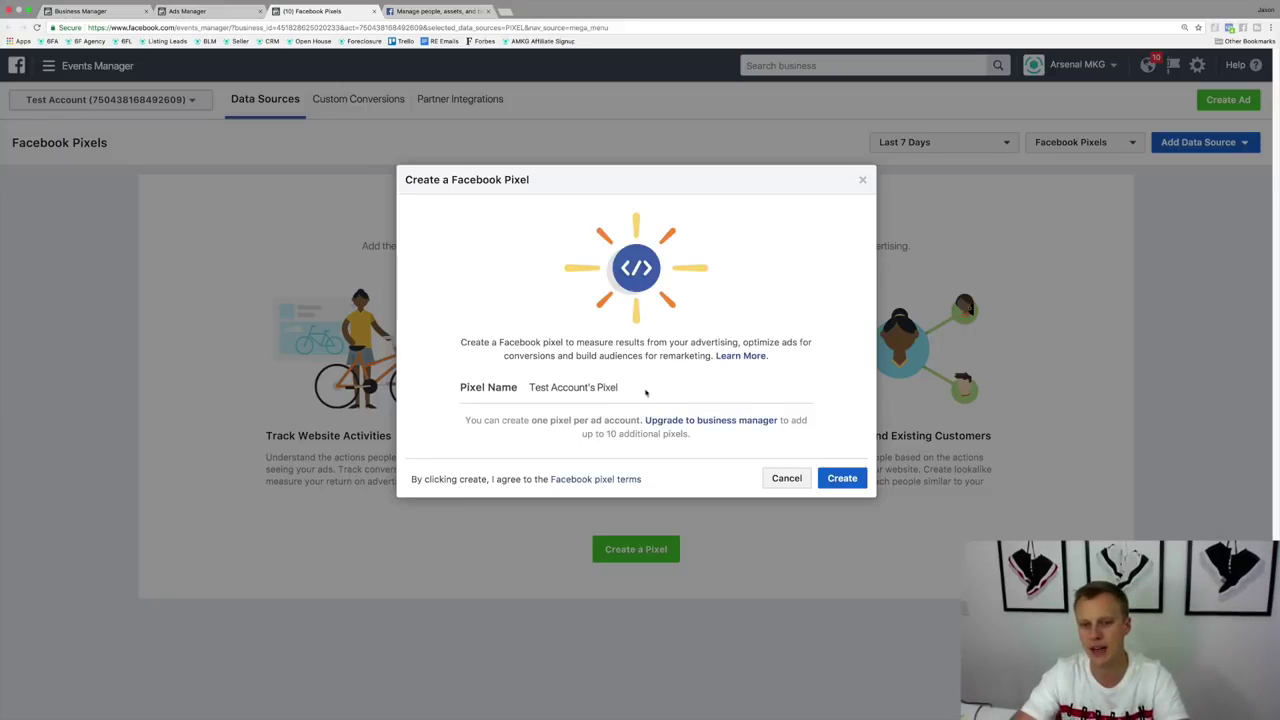
click(843, 480)
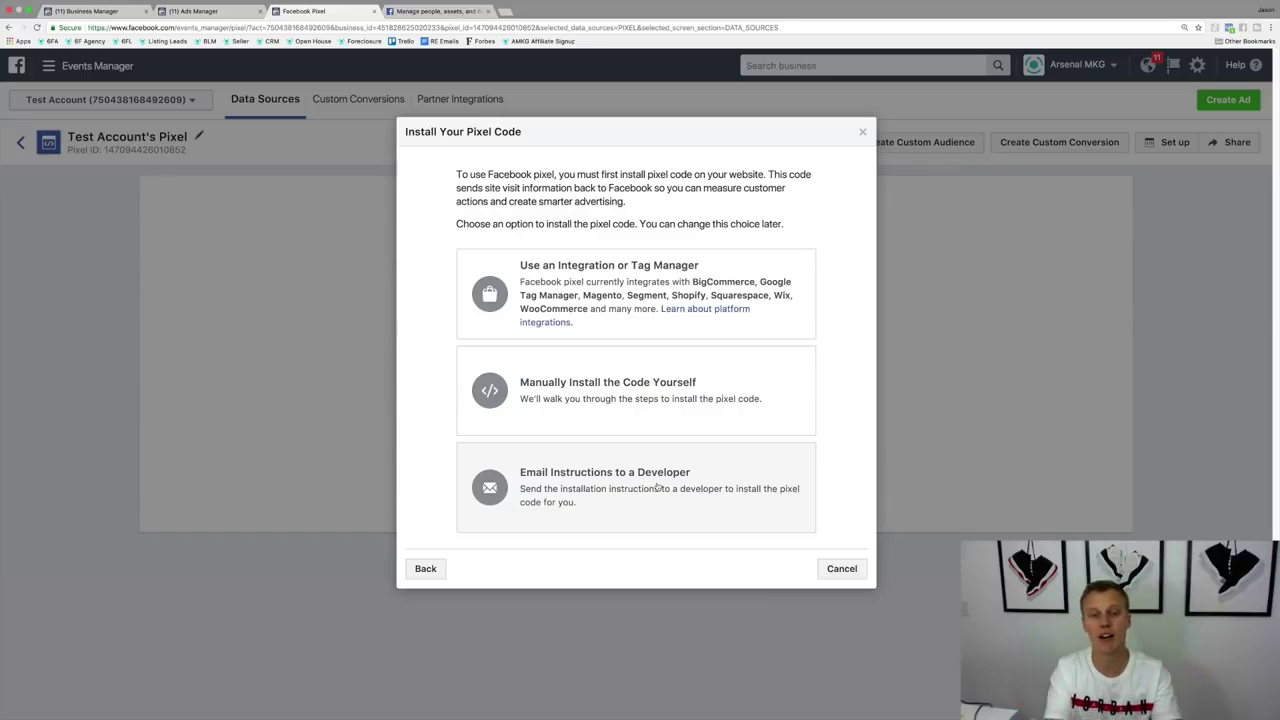
Step: Choose to install the pixel code manually and copy the entire Facebook pixel code to the clipboard
click(608, 392)
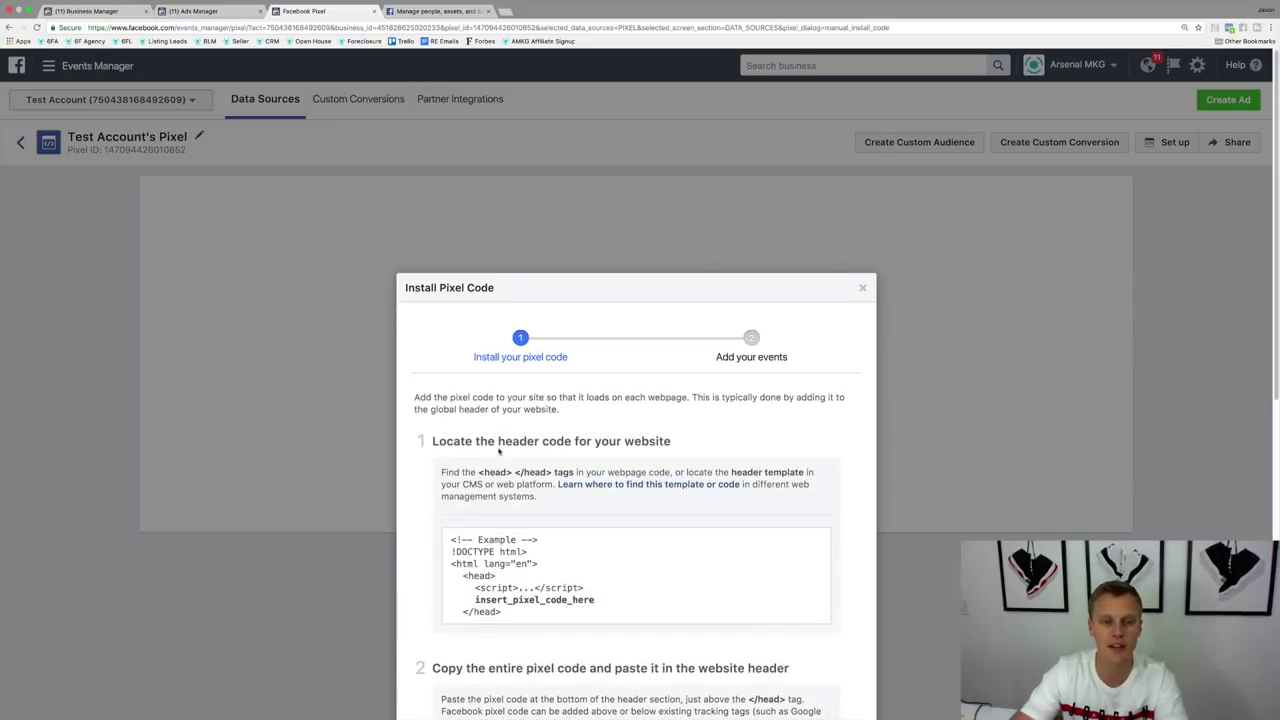
scroll(414, 487, down, 5)
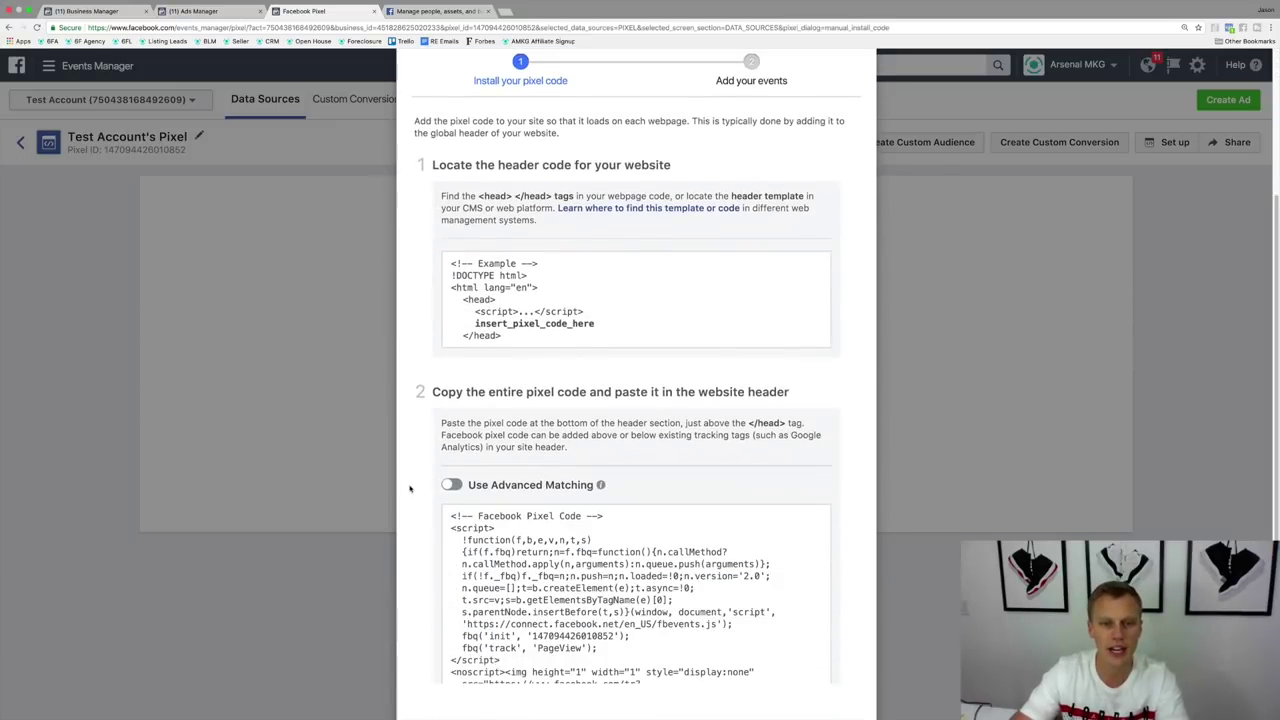
drag(453, 165, 730, 163)
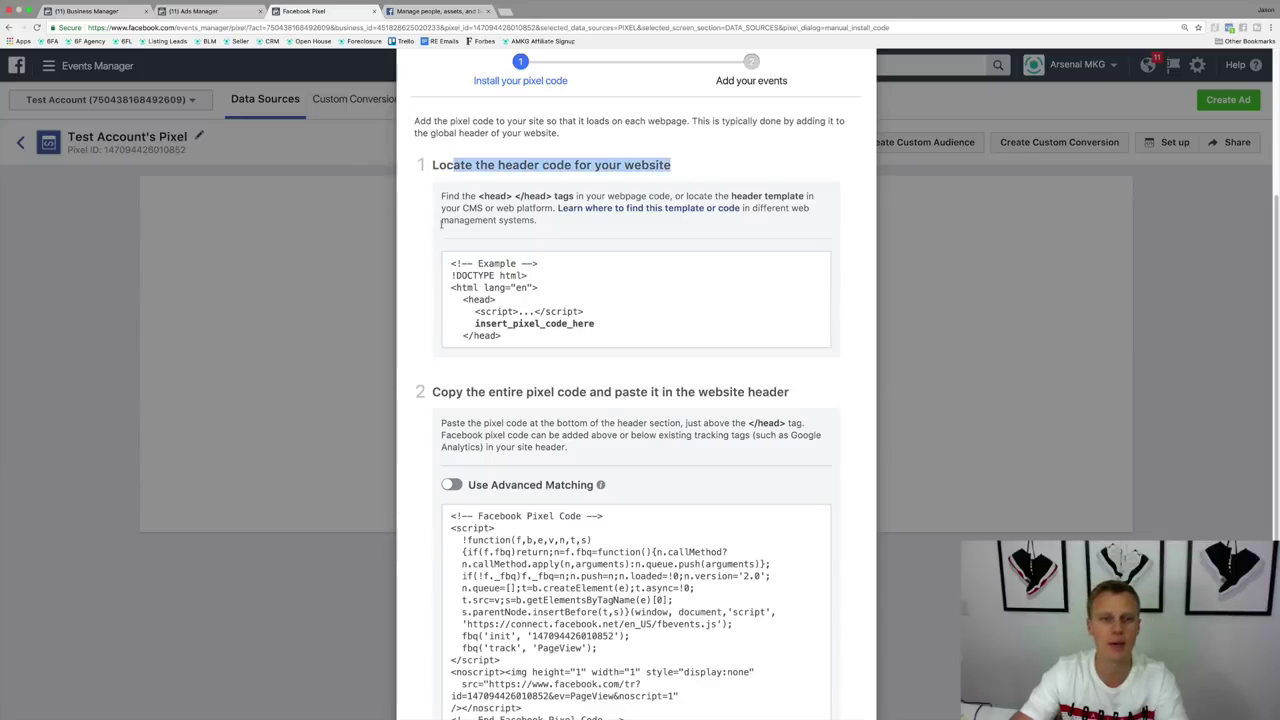
scroll(406, 341, down, 2)
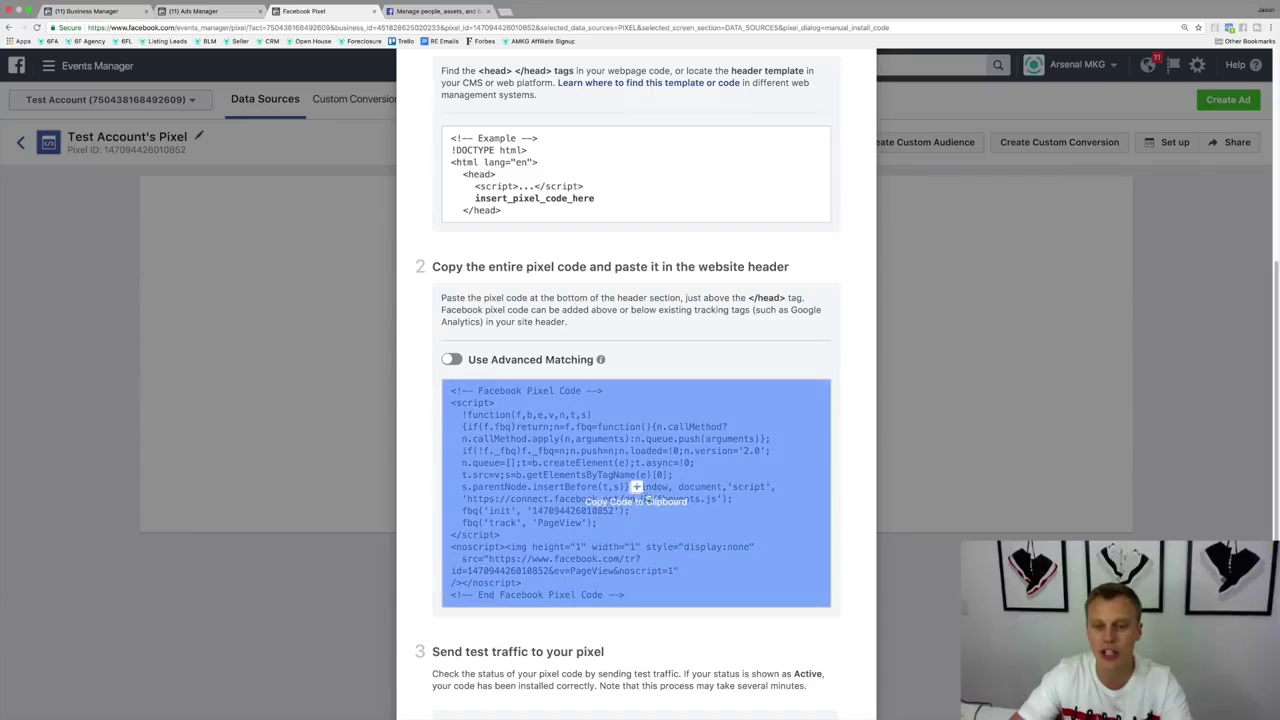
click(633, 487)
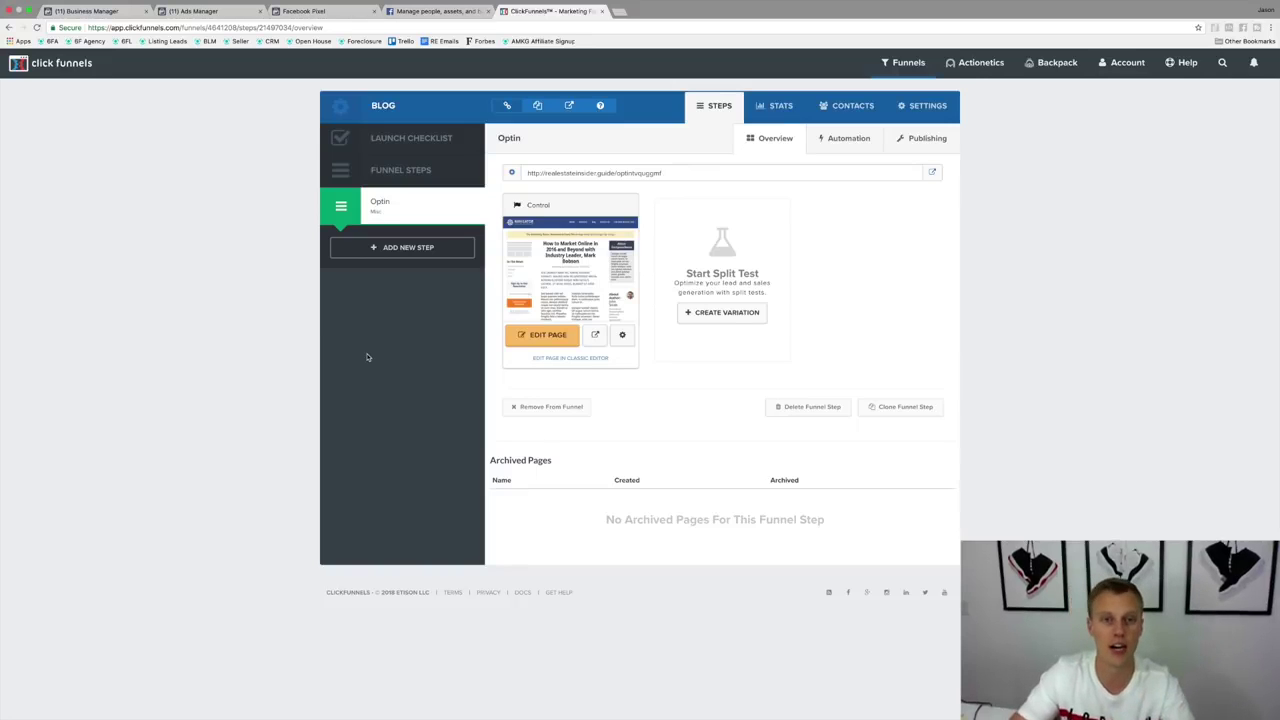
Step: In ClickFunnels, edit the Optin page, add the copied Facebook pixel code as its header tracking code and save the page
click(540, 335)
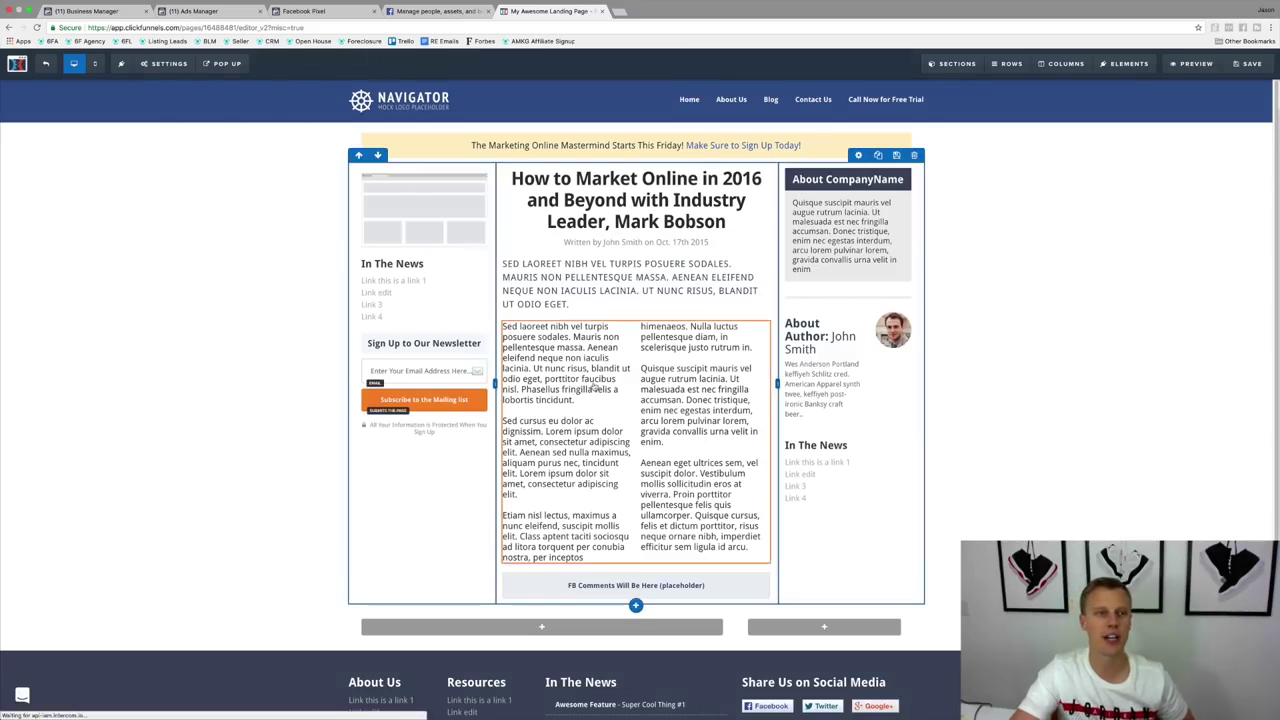
click(143, 66)
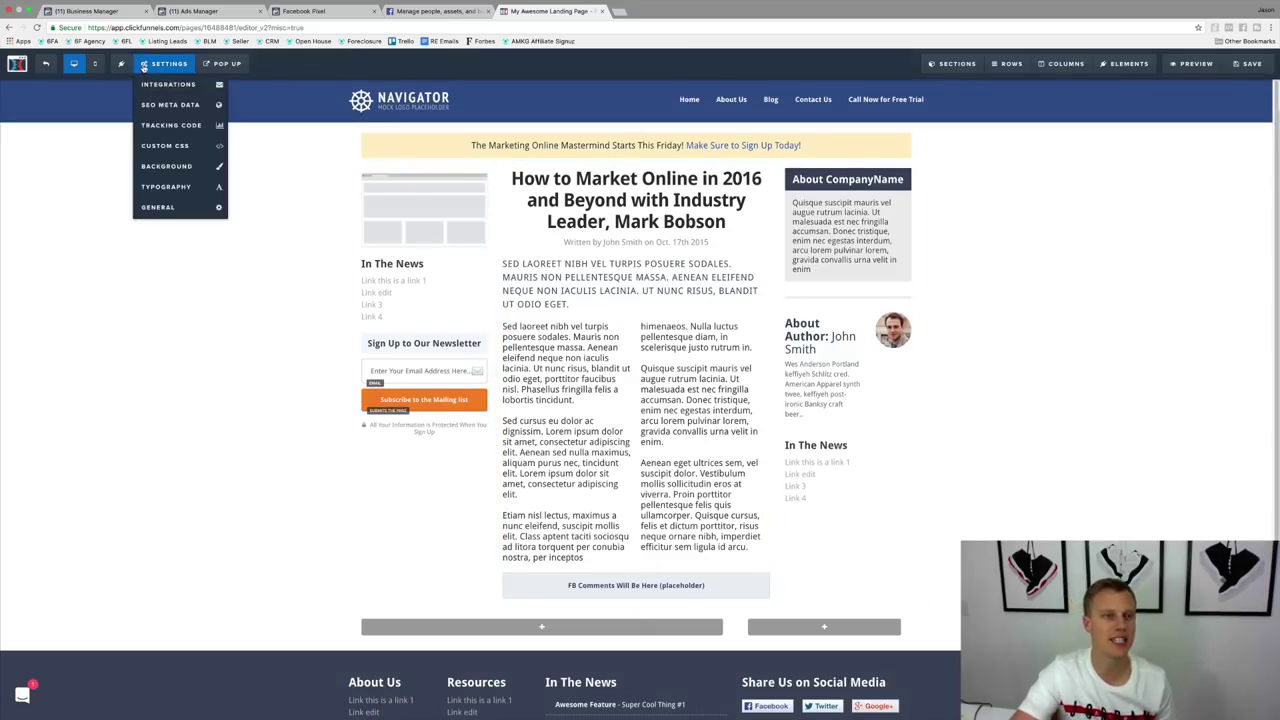
click(170, 127)
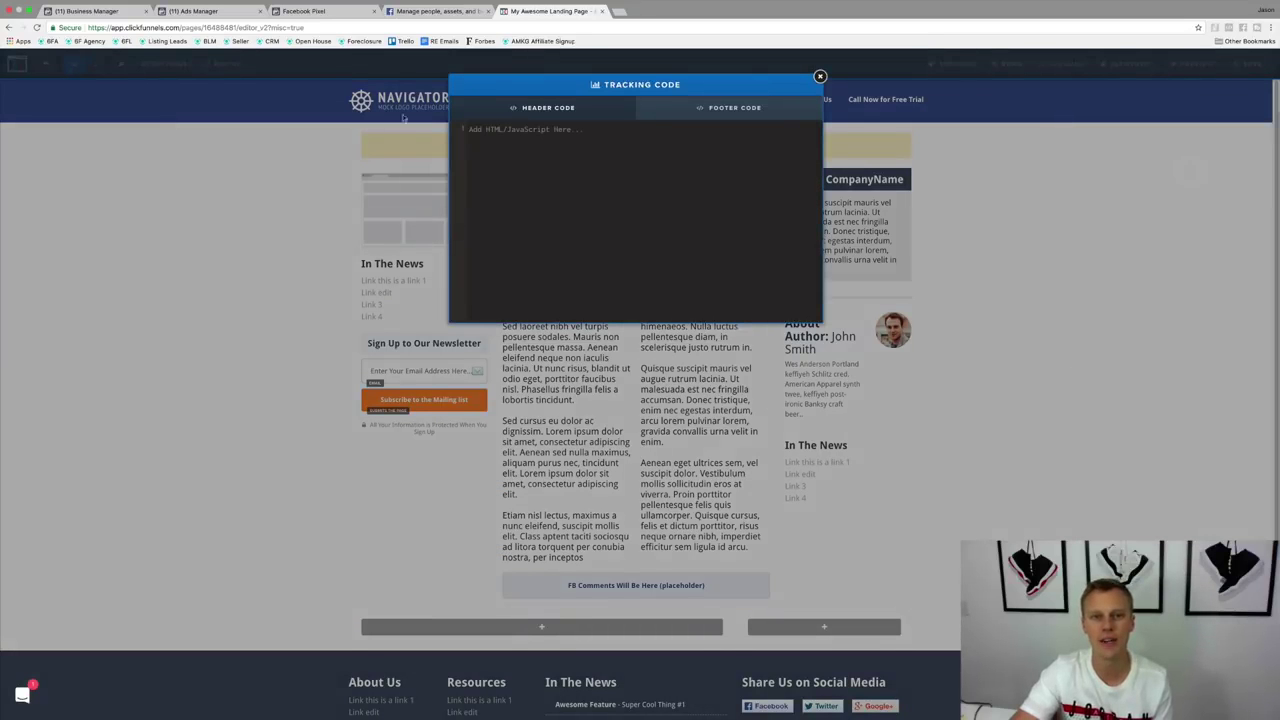
click(327, 12)
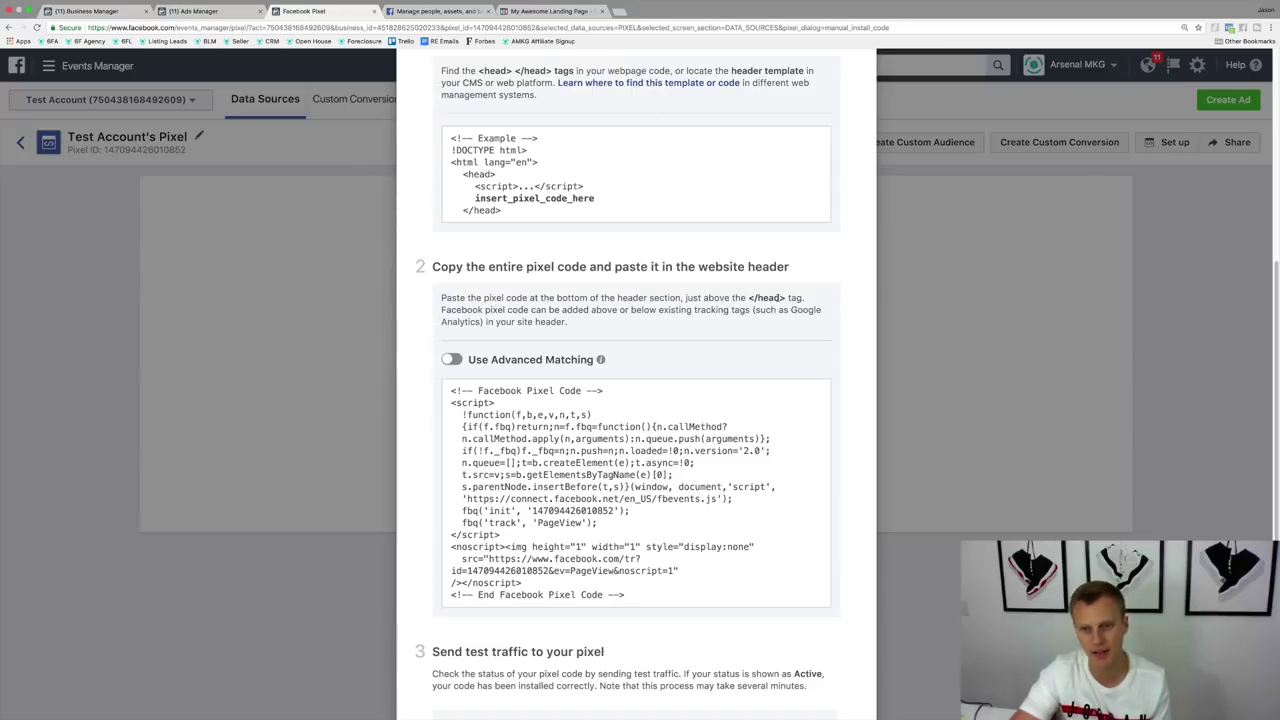
click(552, 11)
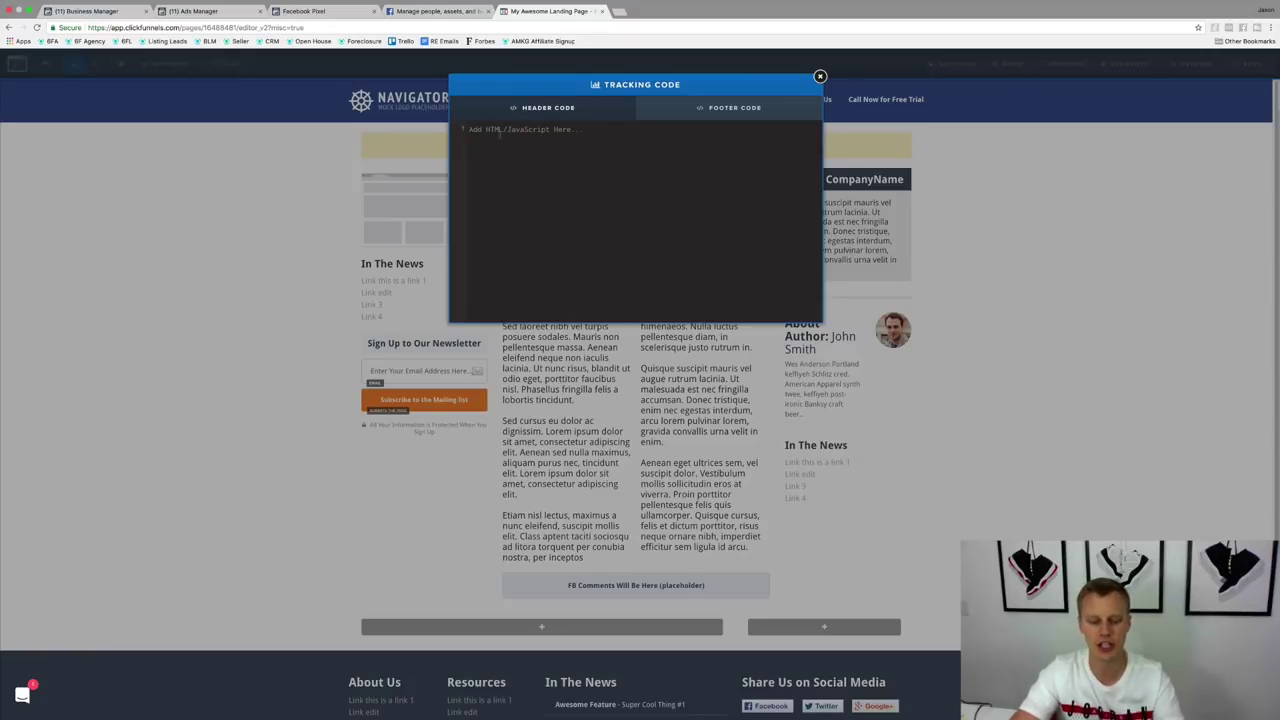
key(super+v)
scroll(604, 245, up, 2)
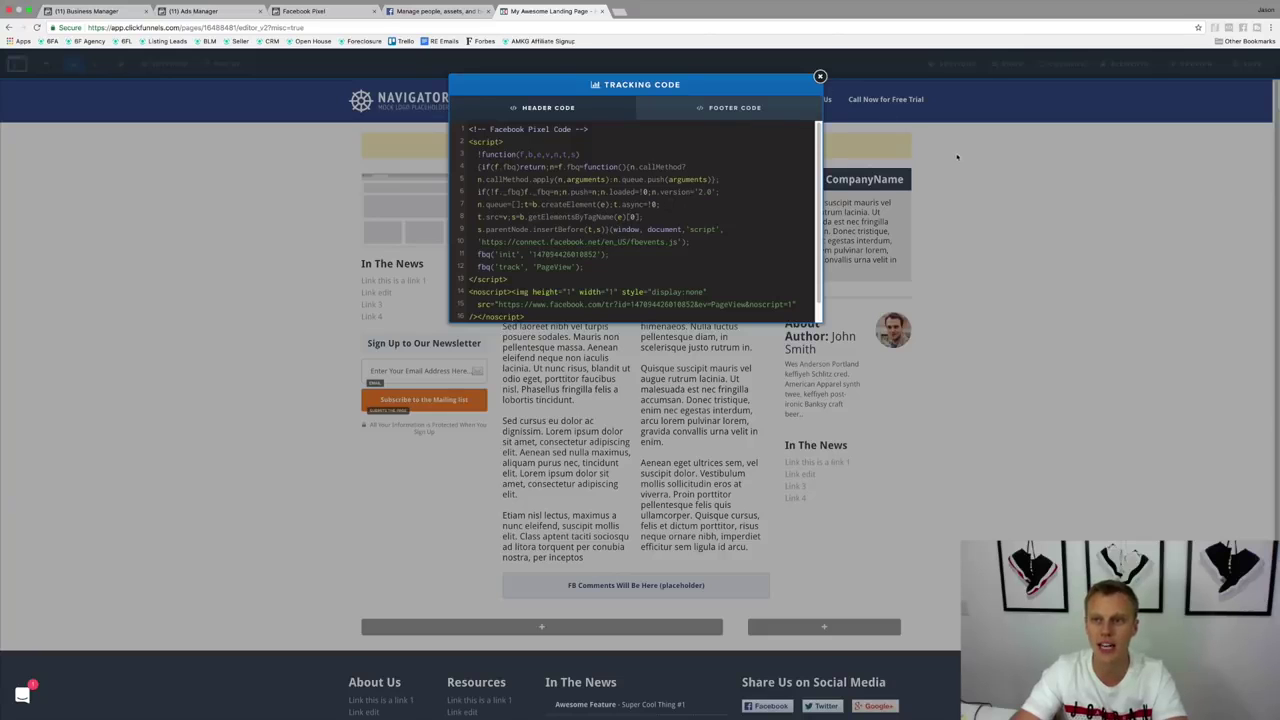
click(954, 152)
click(1244, 63)
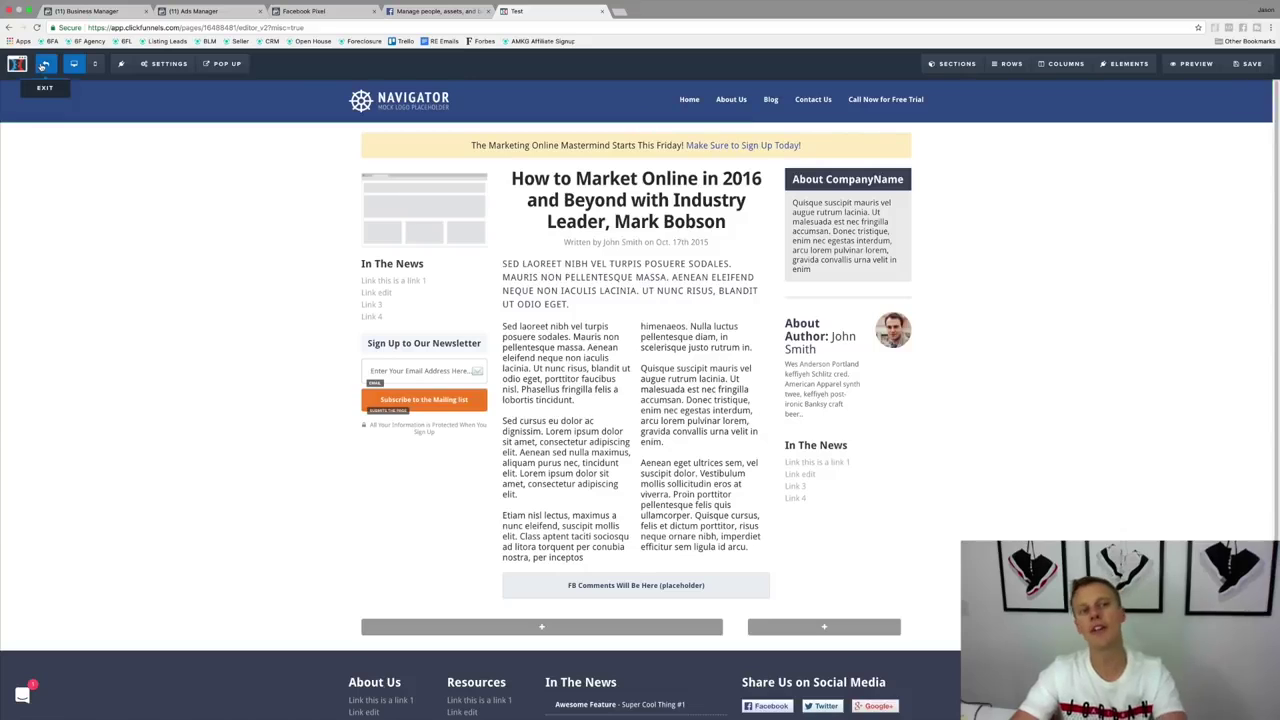
Step: Exit the page editor, paste the pixel code into the Blog funnel's head tracking code and save the funnel settings
click(44, 64)
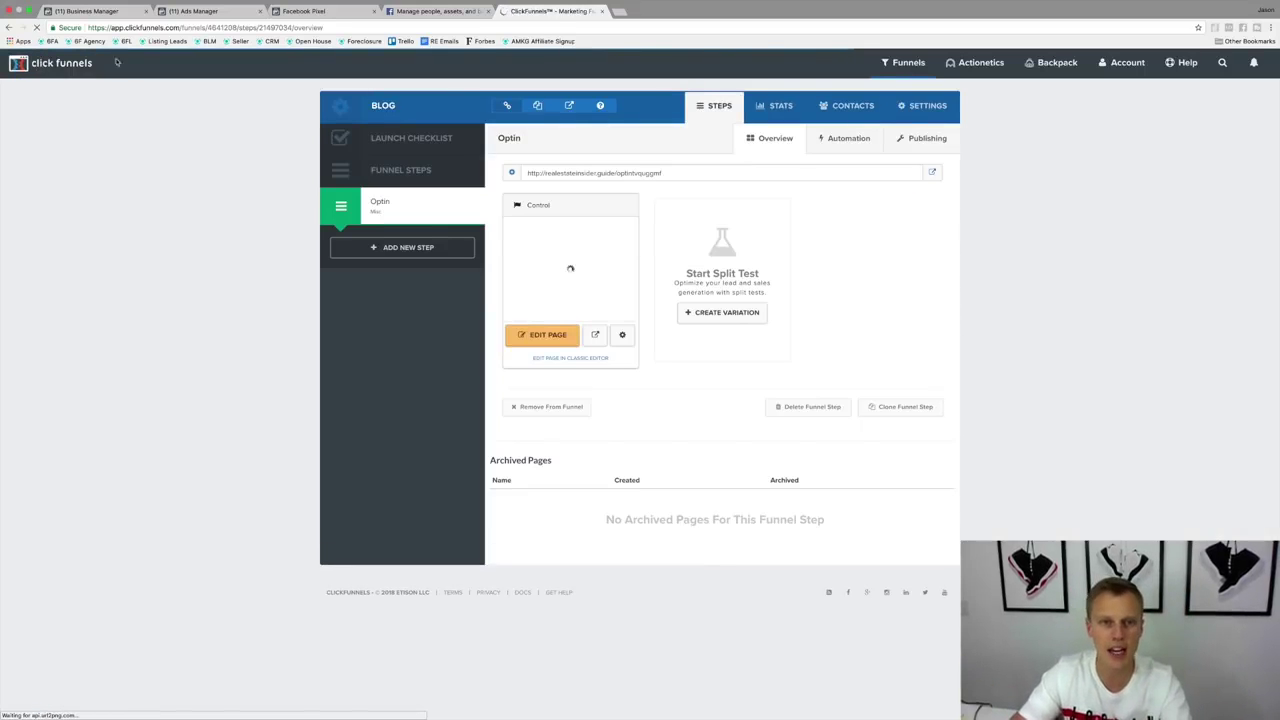
click(919, 112)
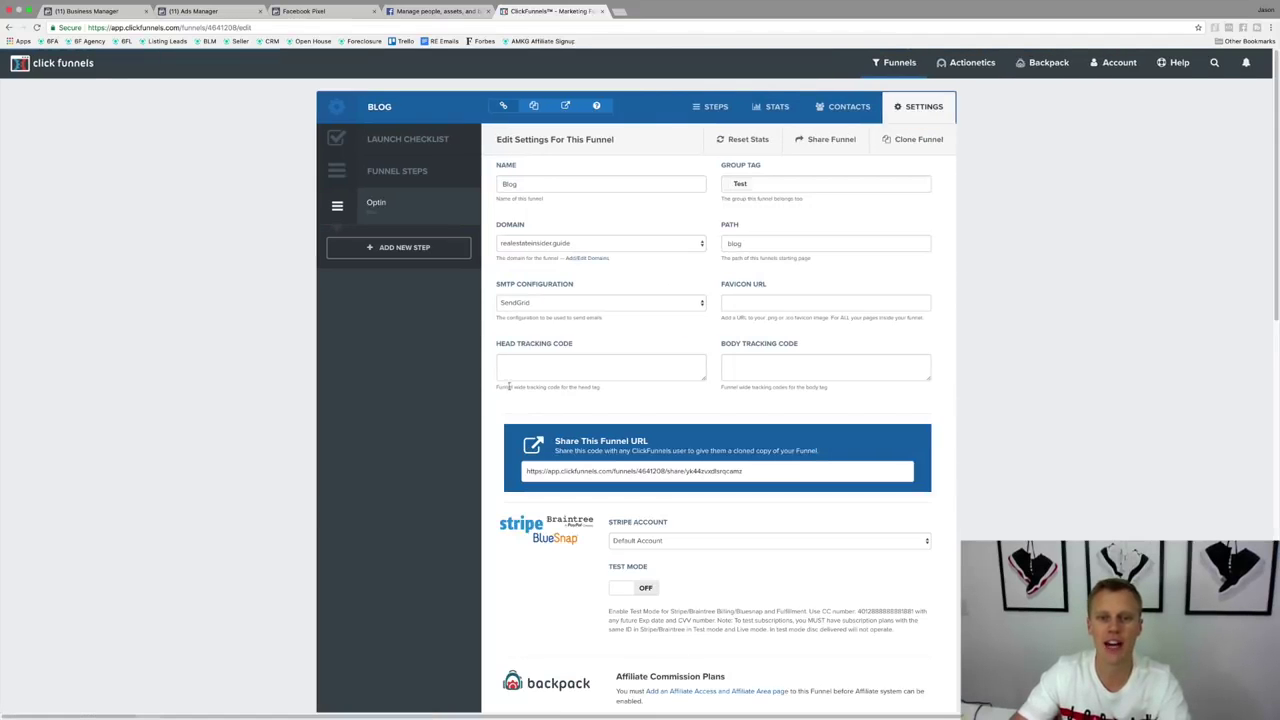
click(704, 380)
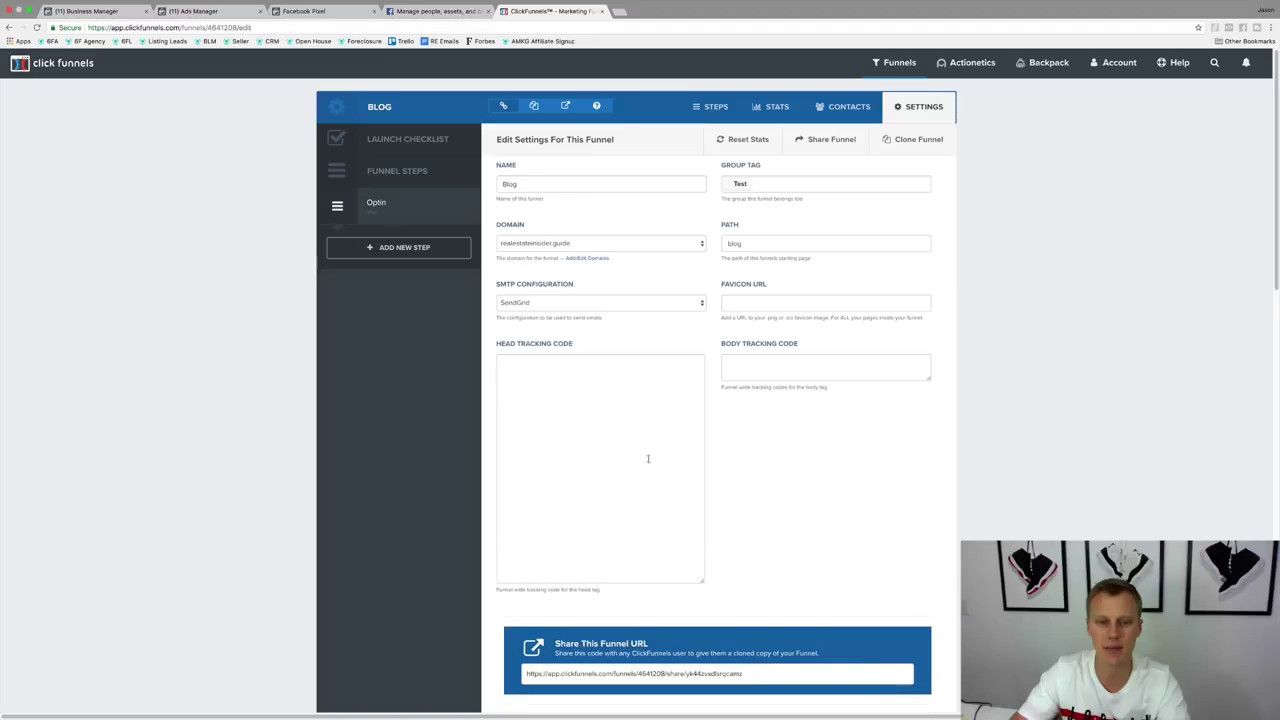
click(599, 369)
key(super+v)
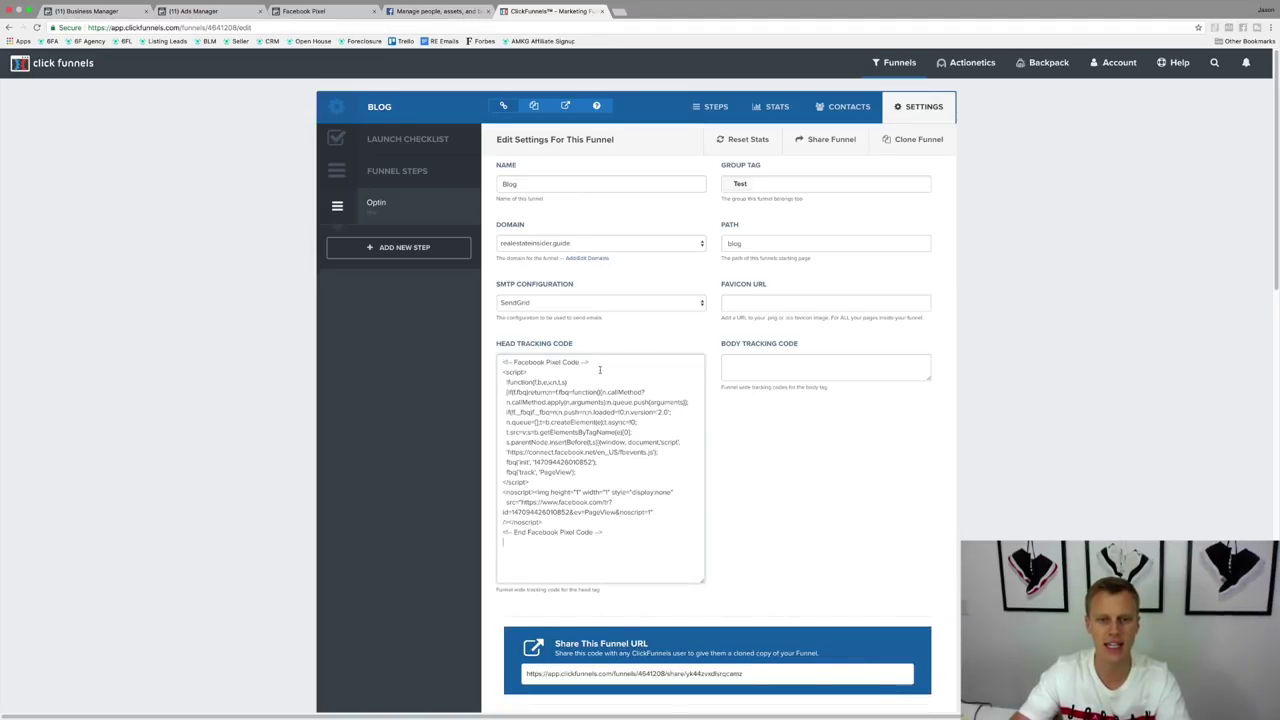
scroll(802, 446, down, 20)
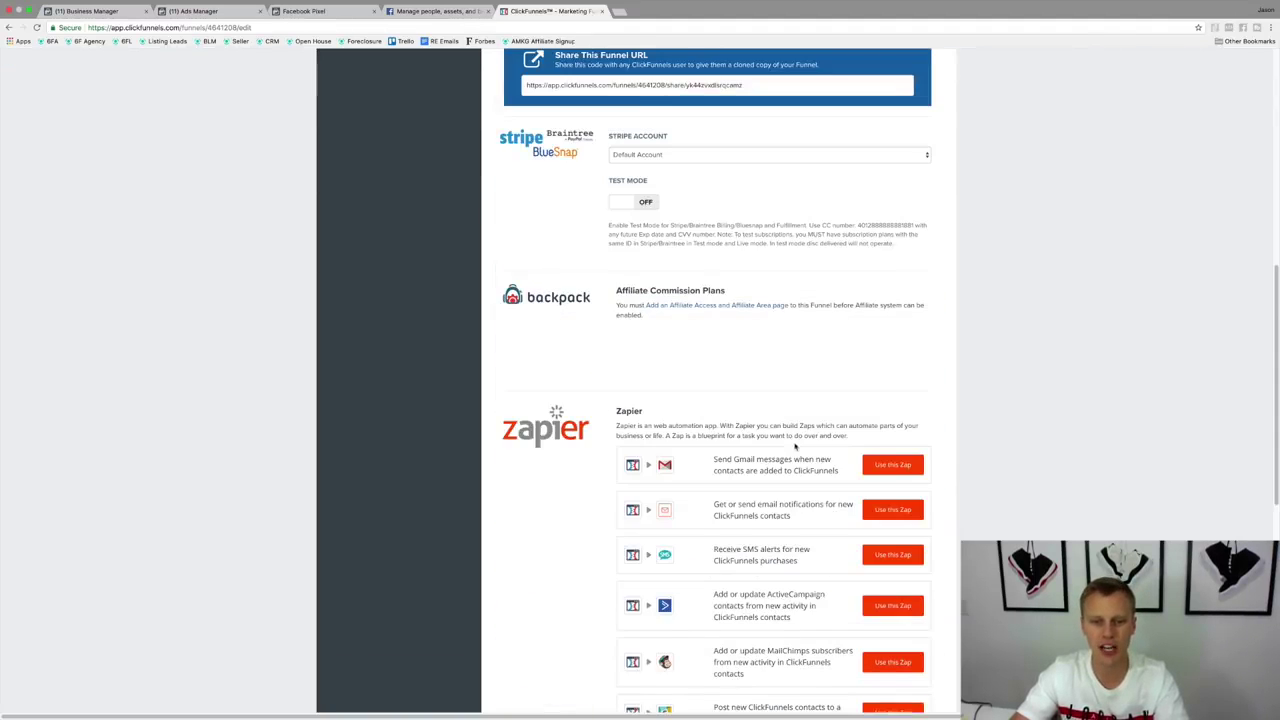
click(873, 630)
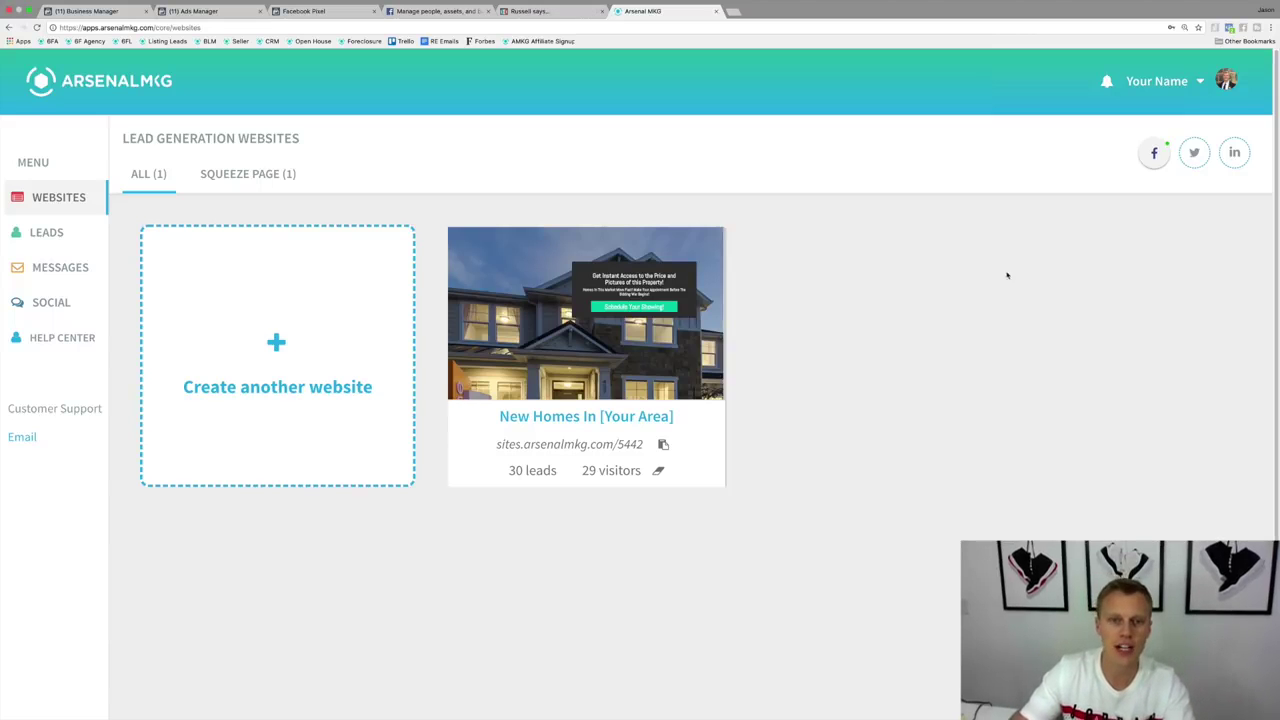
Step: In Arsenal MKG, edit the New Homes In [Your Area] website and expand the advanced settings of its landing page
mouse_move(520, 262)
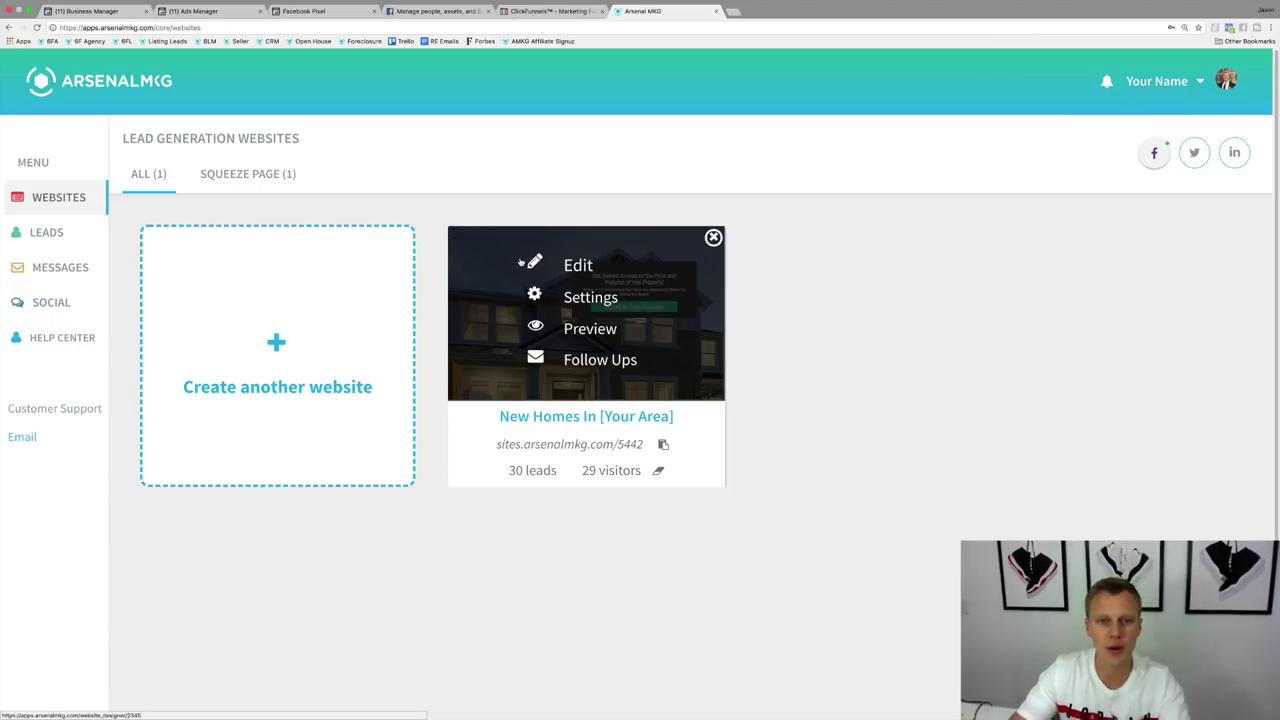
click(577, 266)
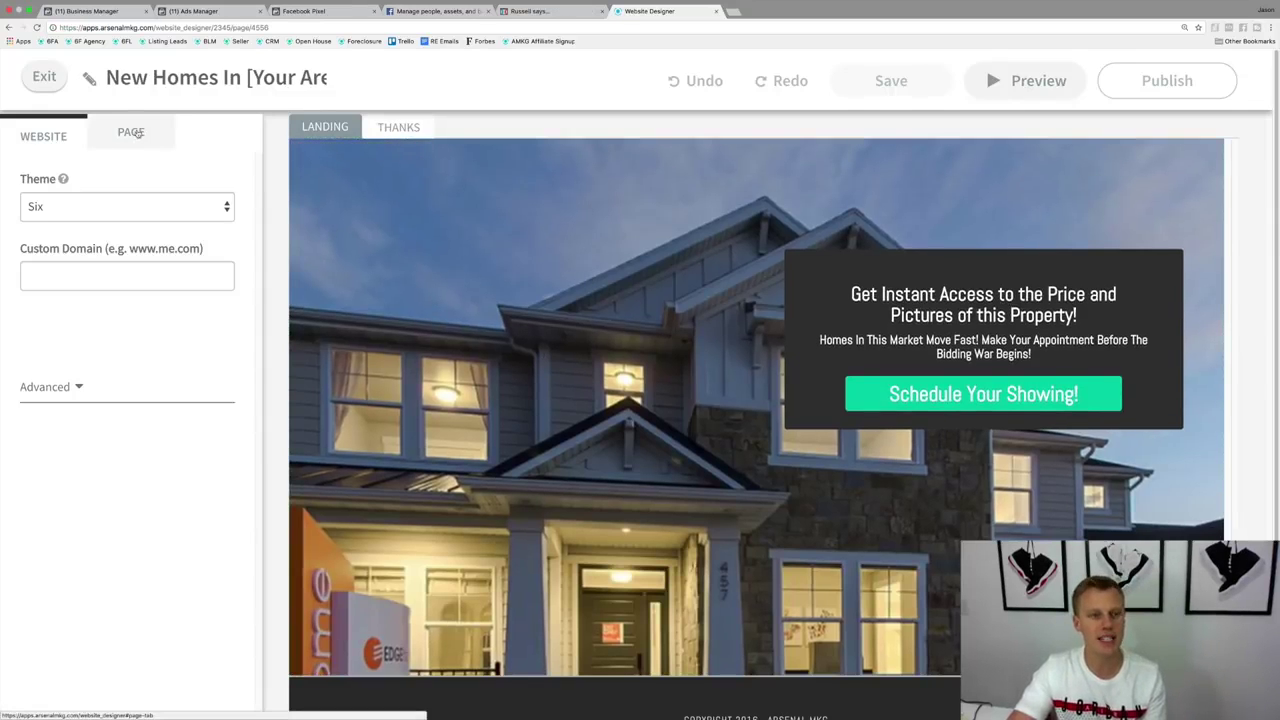
click(132, 133)
scroll(133, 265, down, 2)
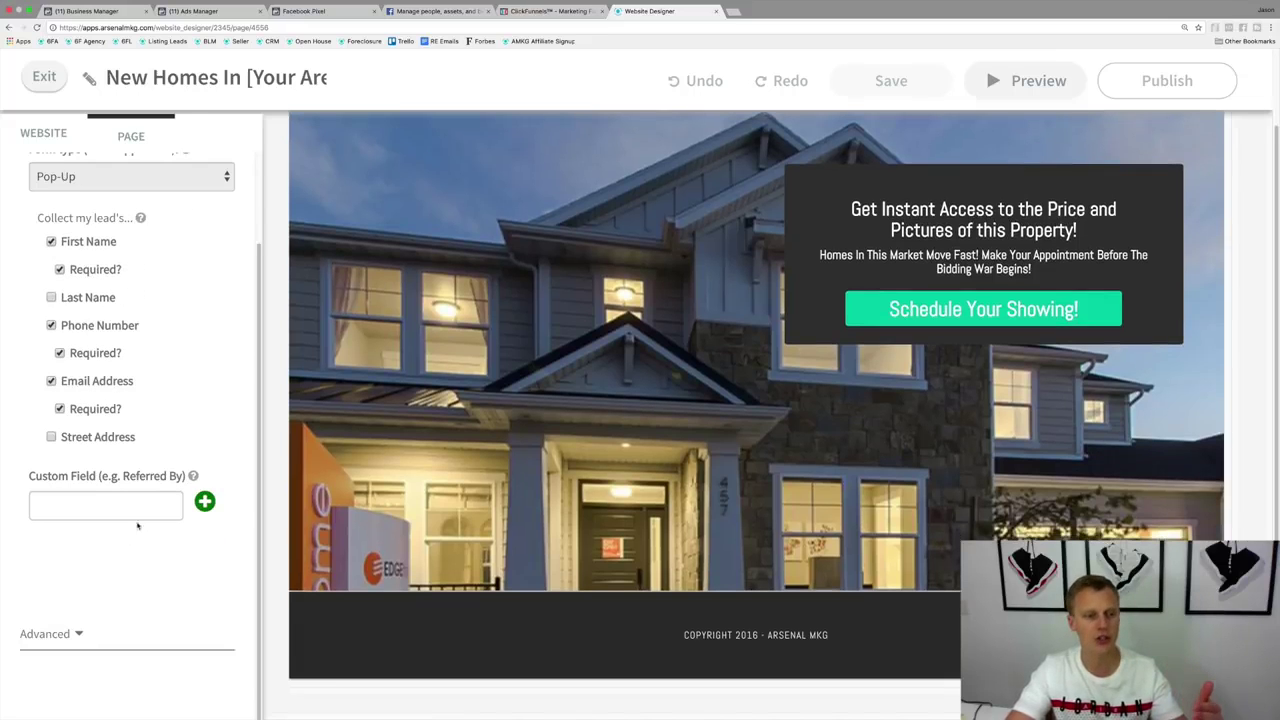
click(66, 635)
scroll(127, 494, down, 5)
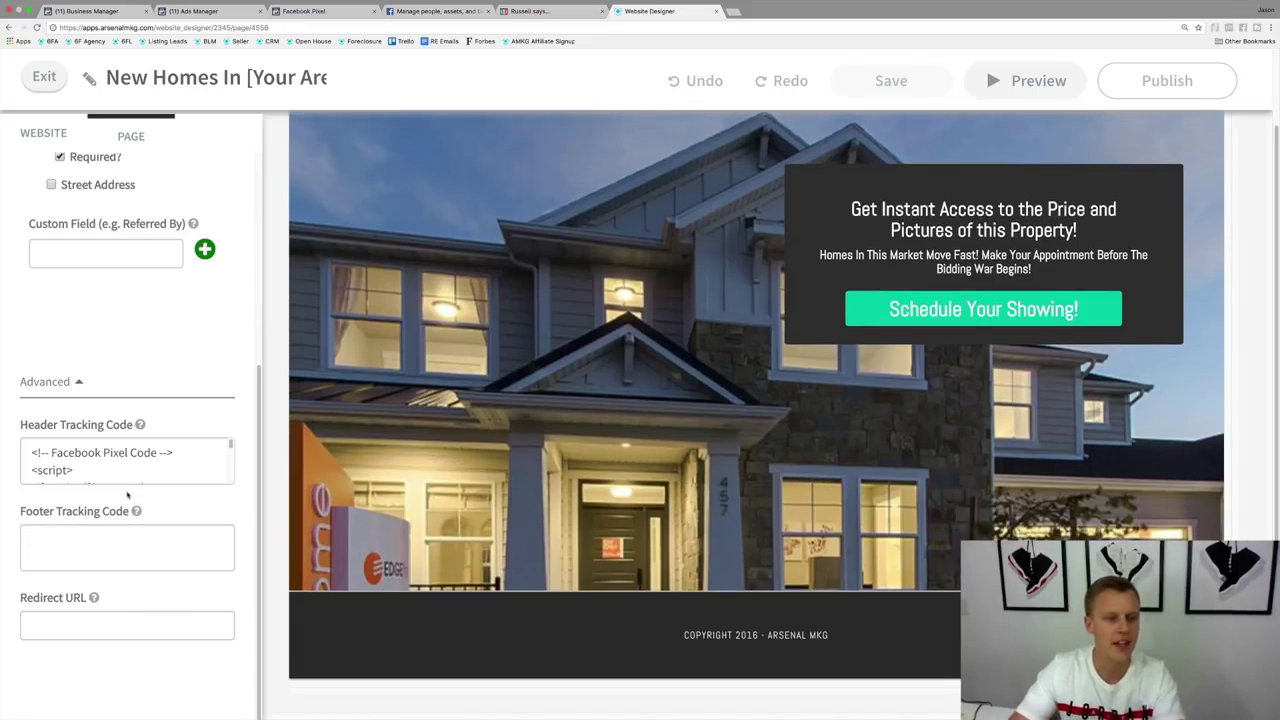
Step: Replace the landing page's header tracking code with the copied Facebook pixel code and add a new line after it
click(214, 487)
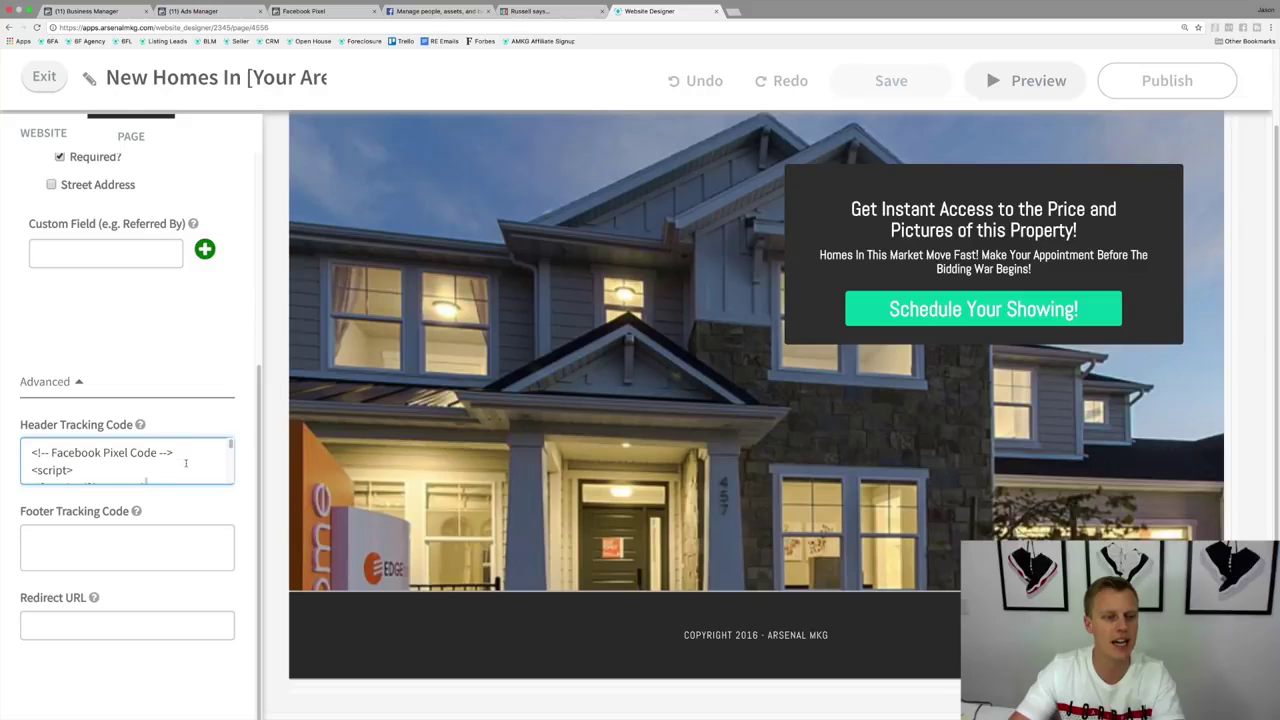
key(super+a)
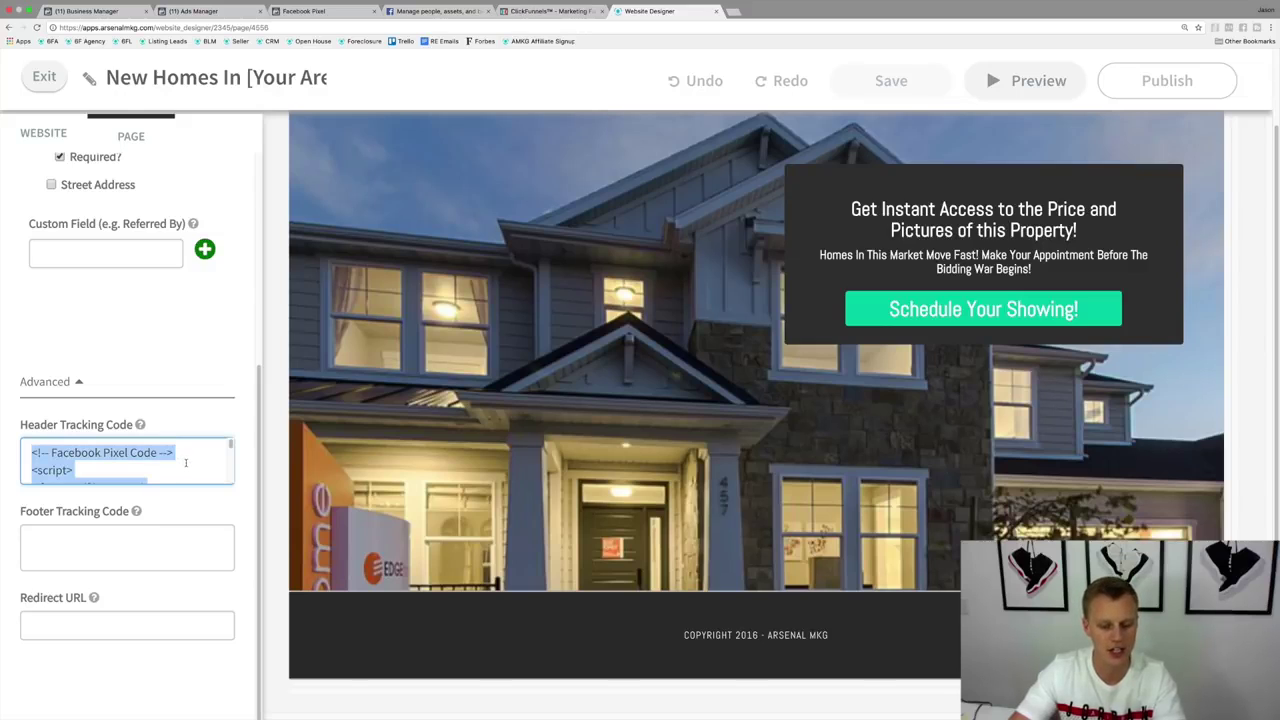
key(super+v)
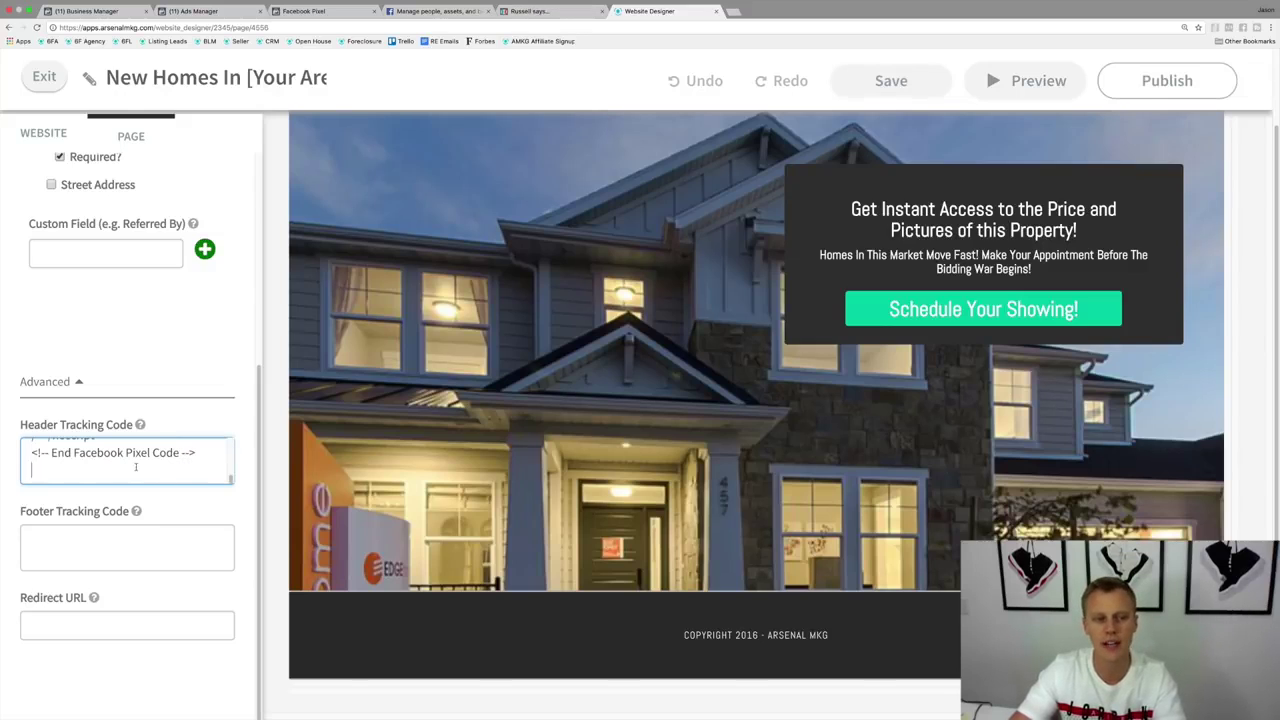
key(super+a)
click(203, 469)
scroll(205, 470, down, 2)
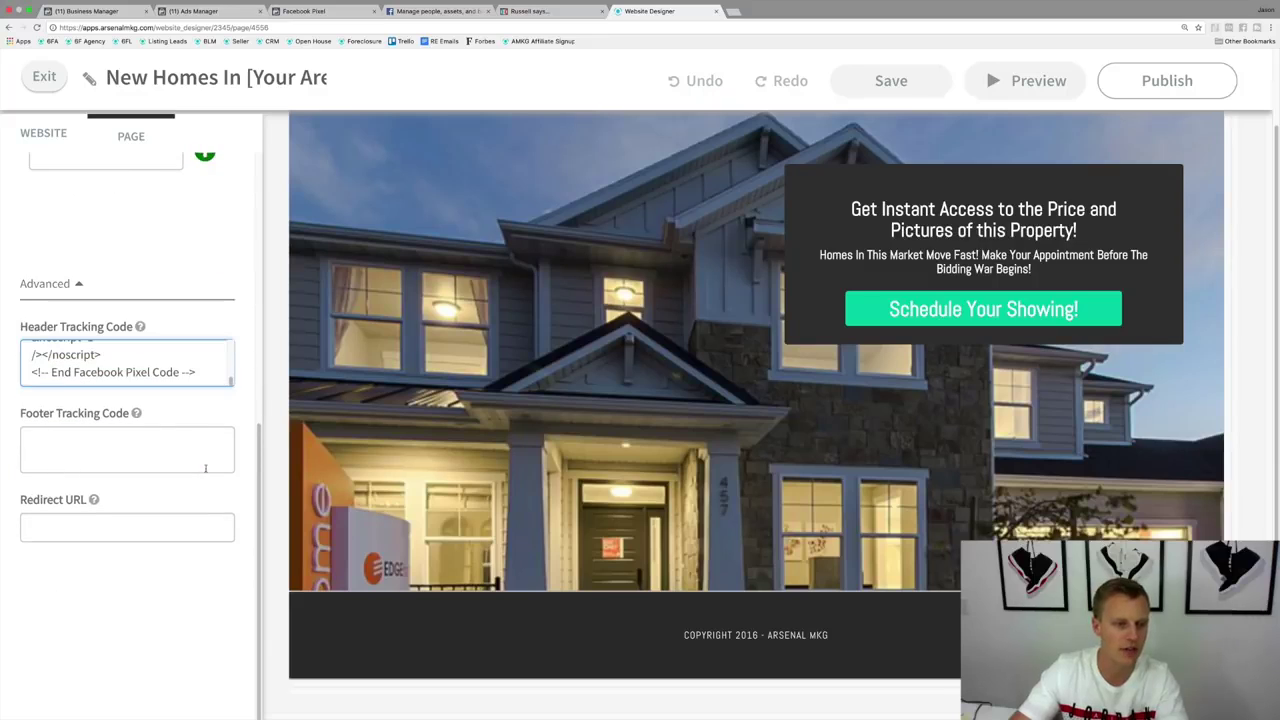
key(Return)
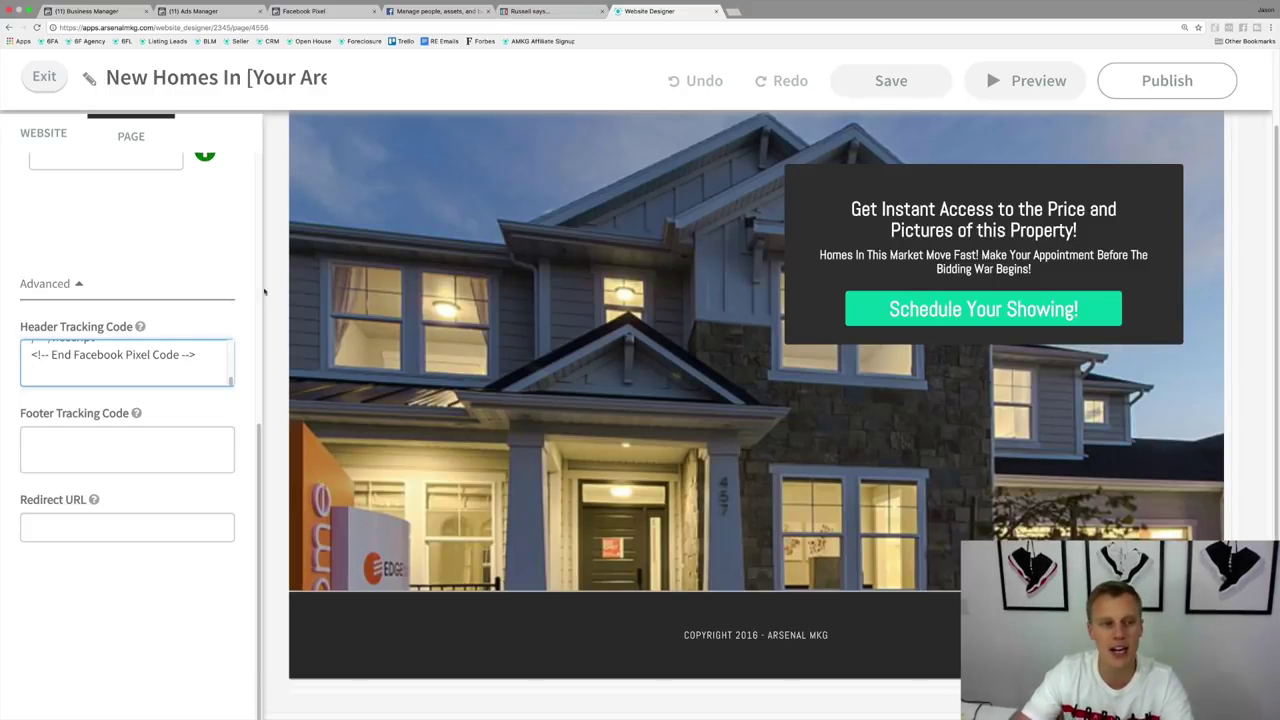
mouse_move(314, 278)
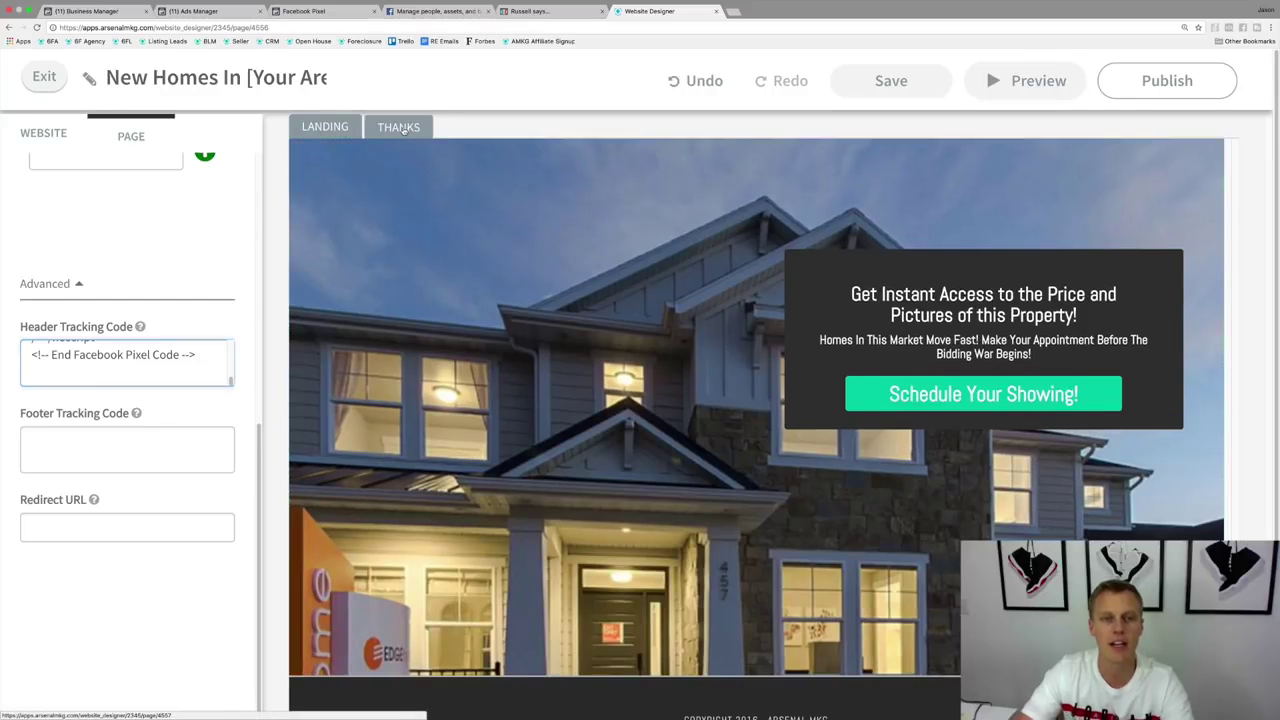
Step: Add the copied Facebook pixel code to the Thanks page's header tracking code with a new line after it, and publish the website
click(404, 129)
click(130, 134)
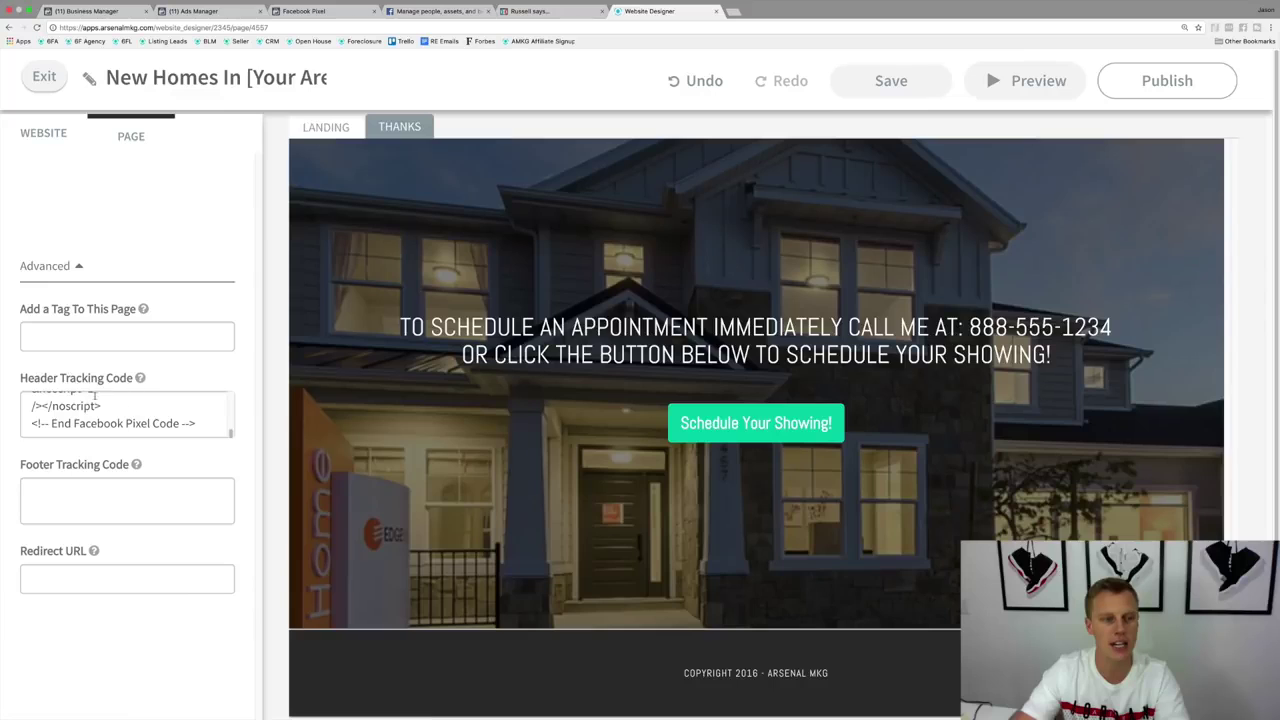
click(205, 424)
key(Return)
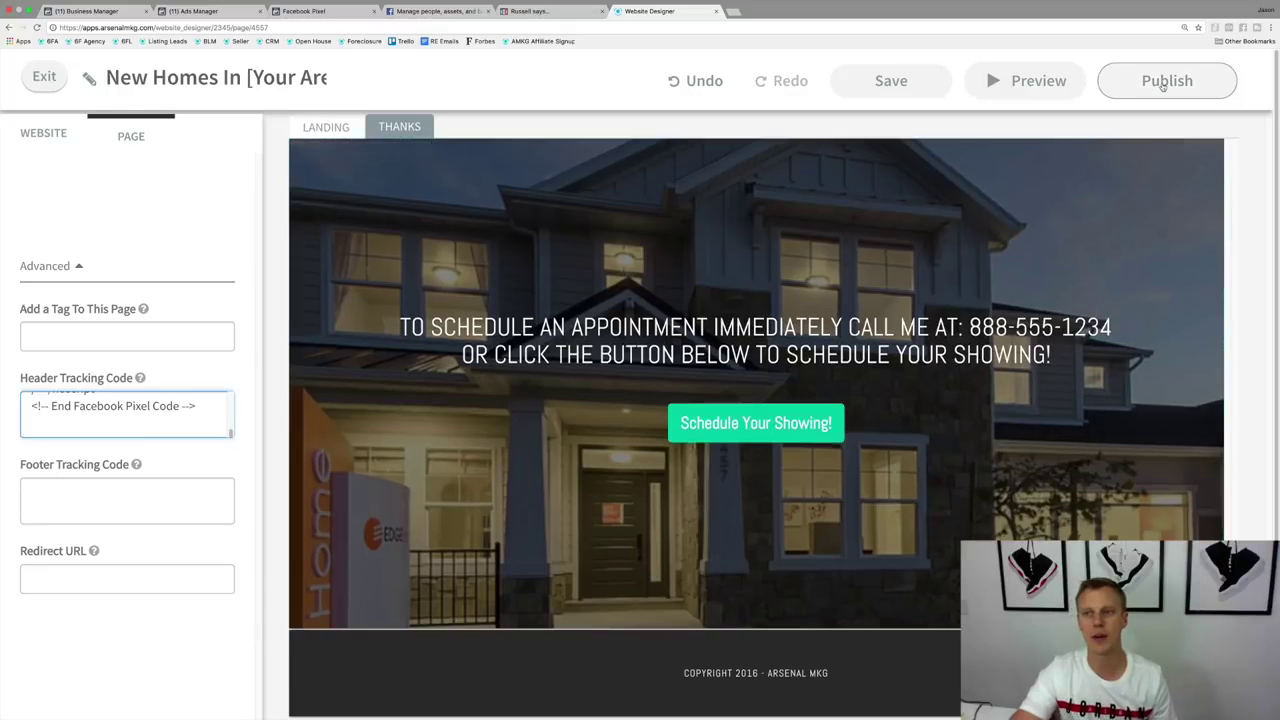
click(1162, 84)
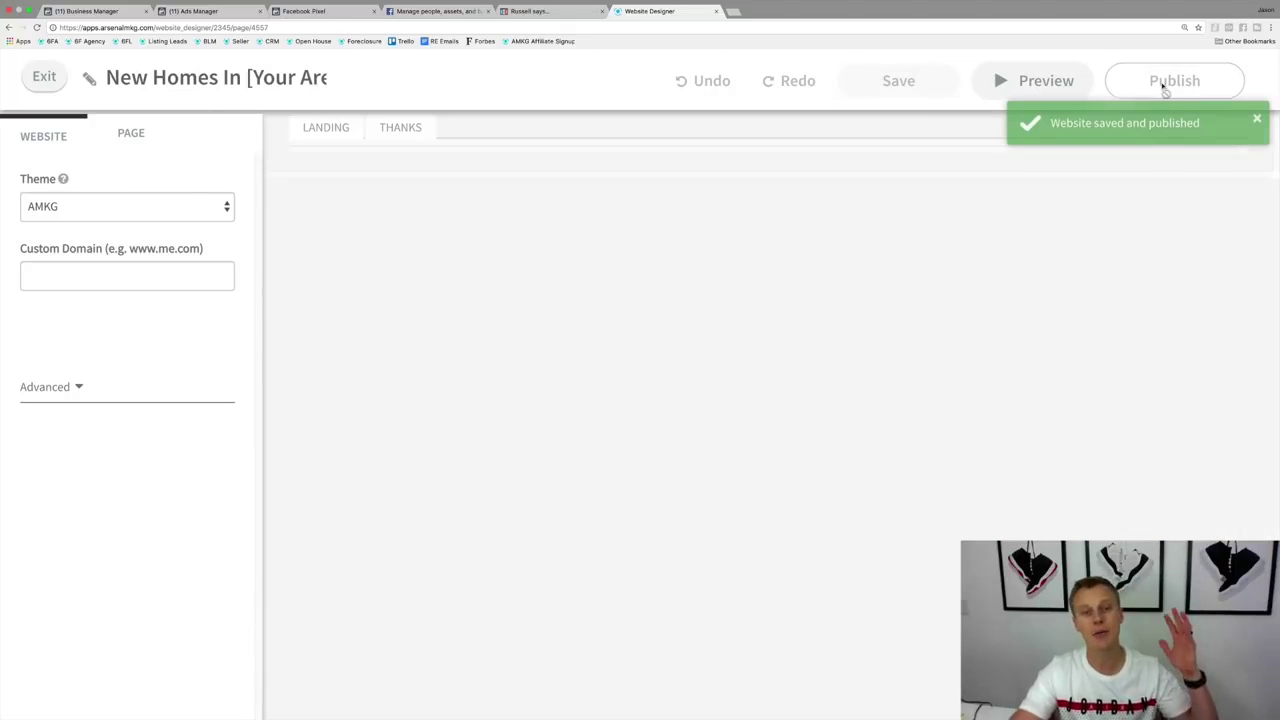
Step: Return to the Facebook Pixel page, close the installation instructions, search the business tools for "audien" and open Audiences
key(super+3)
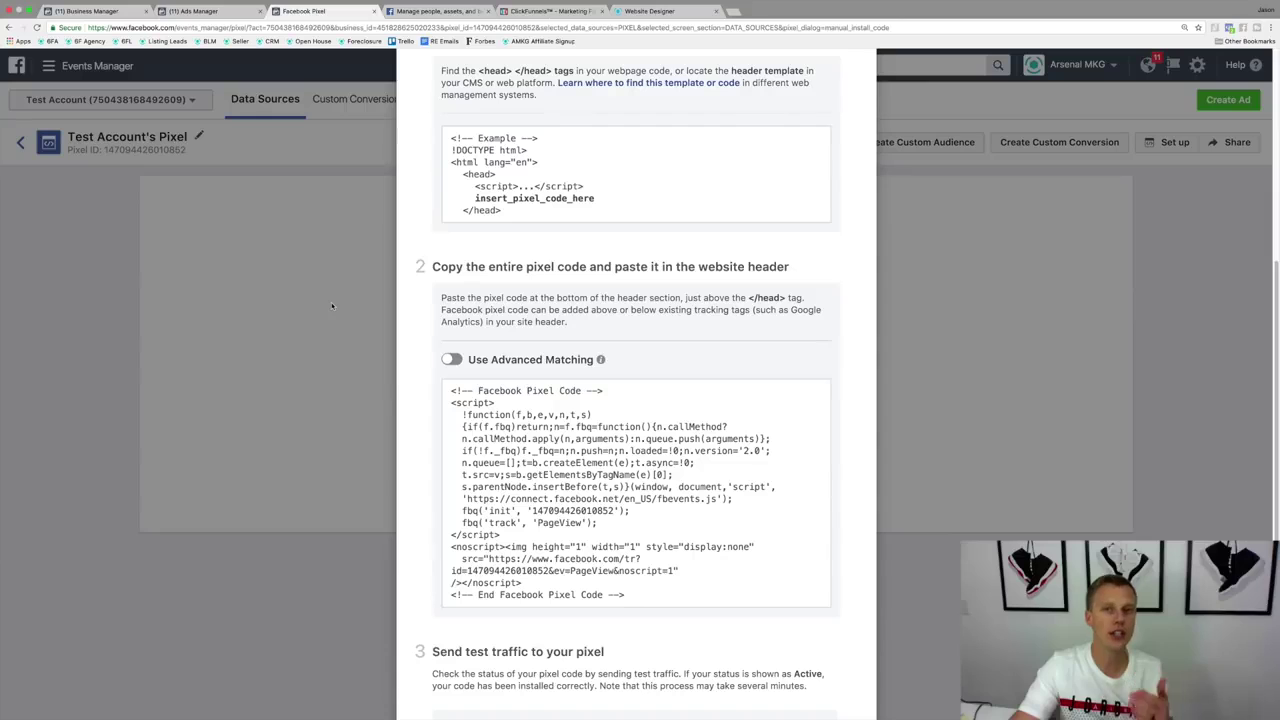
click(332, 305)
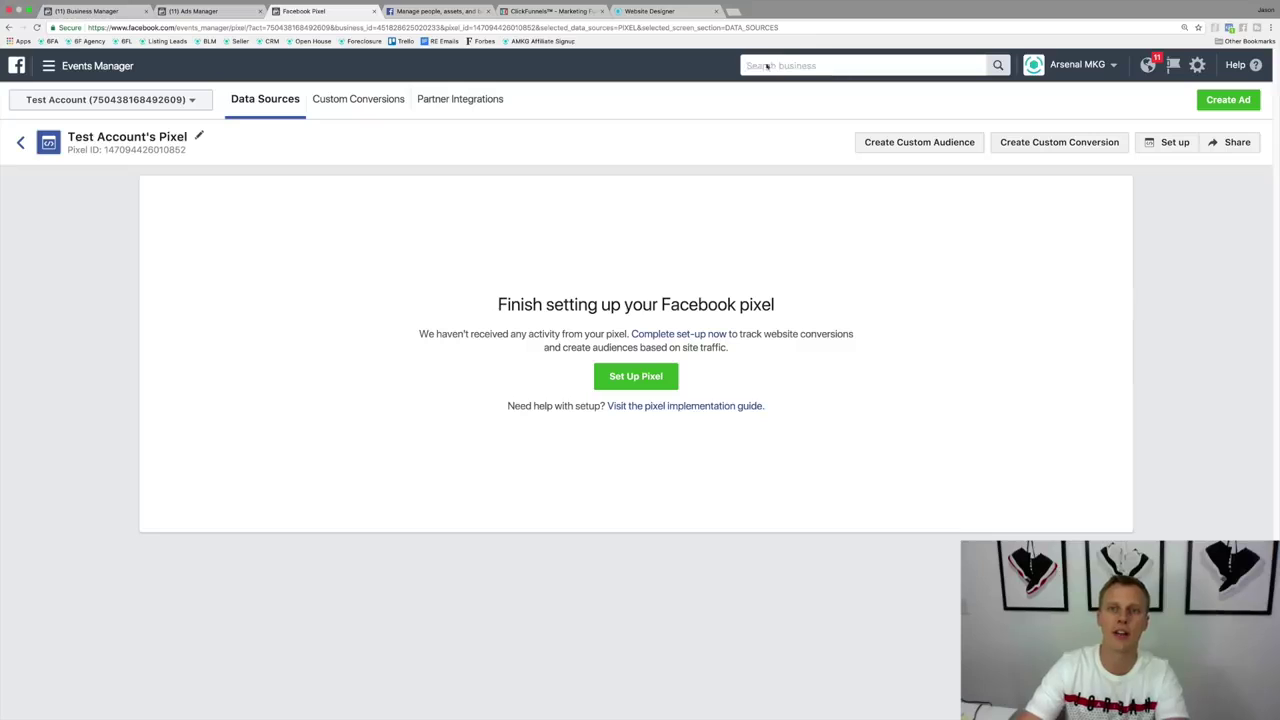
text(audien)
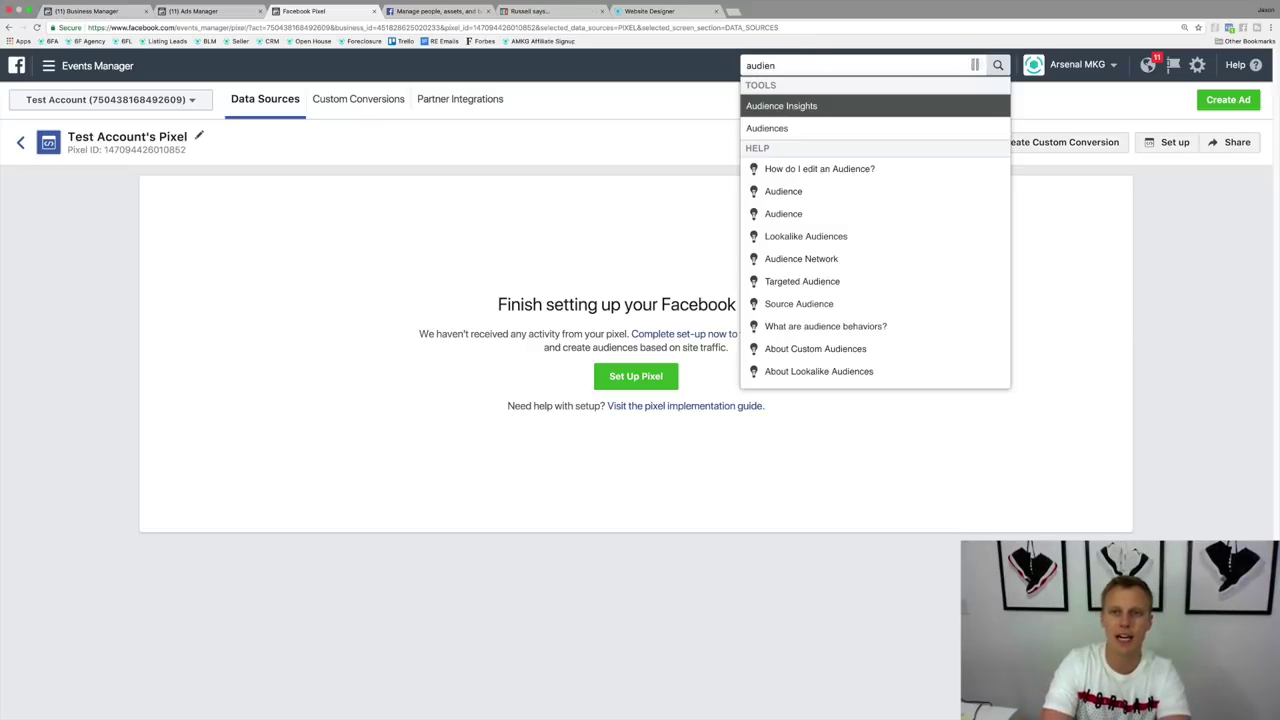
key(Down)
key(Return)
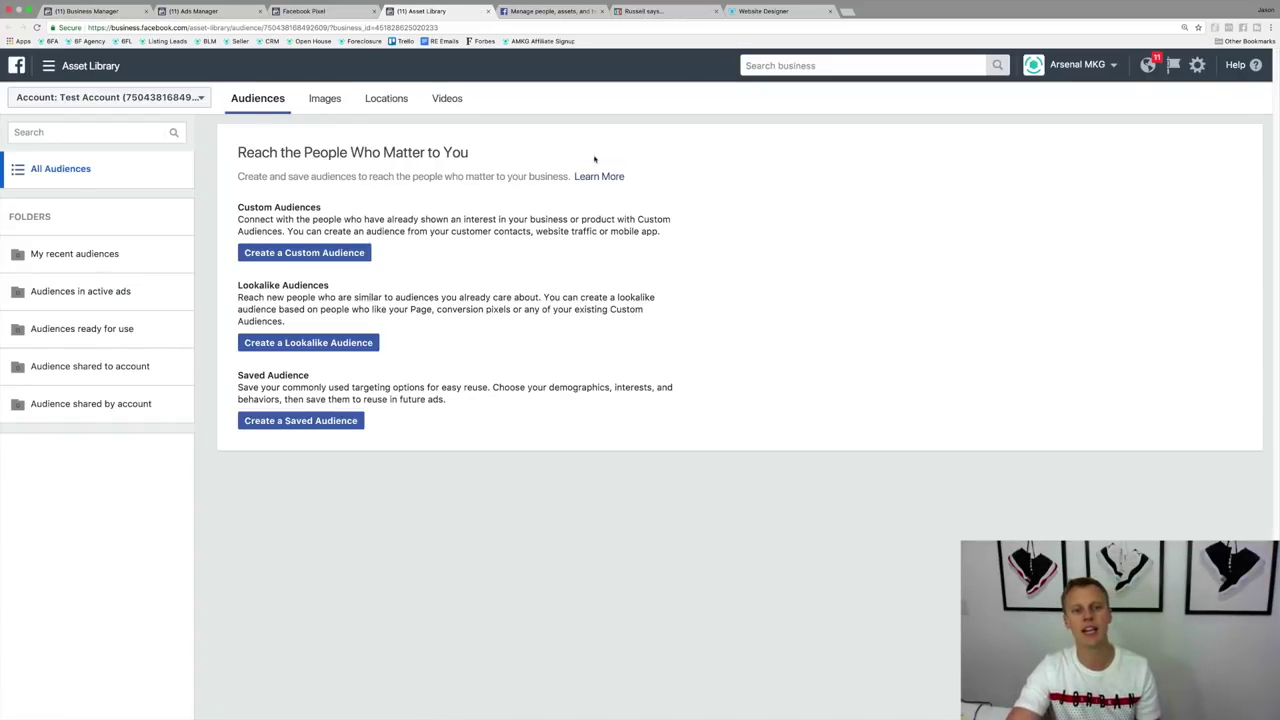
Step: Start a website traffic custom audience covering all website visitors and set its time window to the past 180 days
click(290, 254)
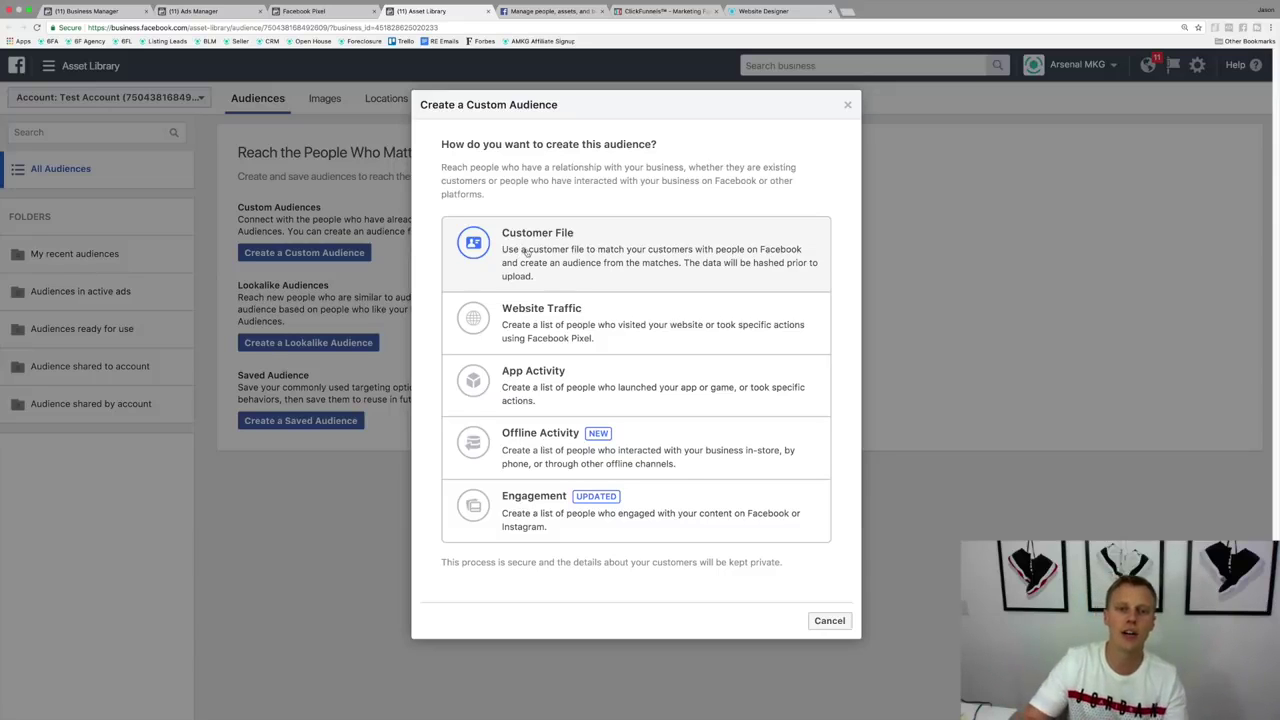
click(555, 327)
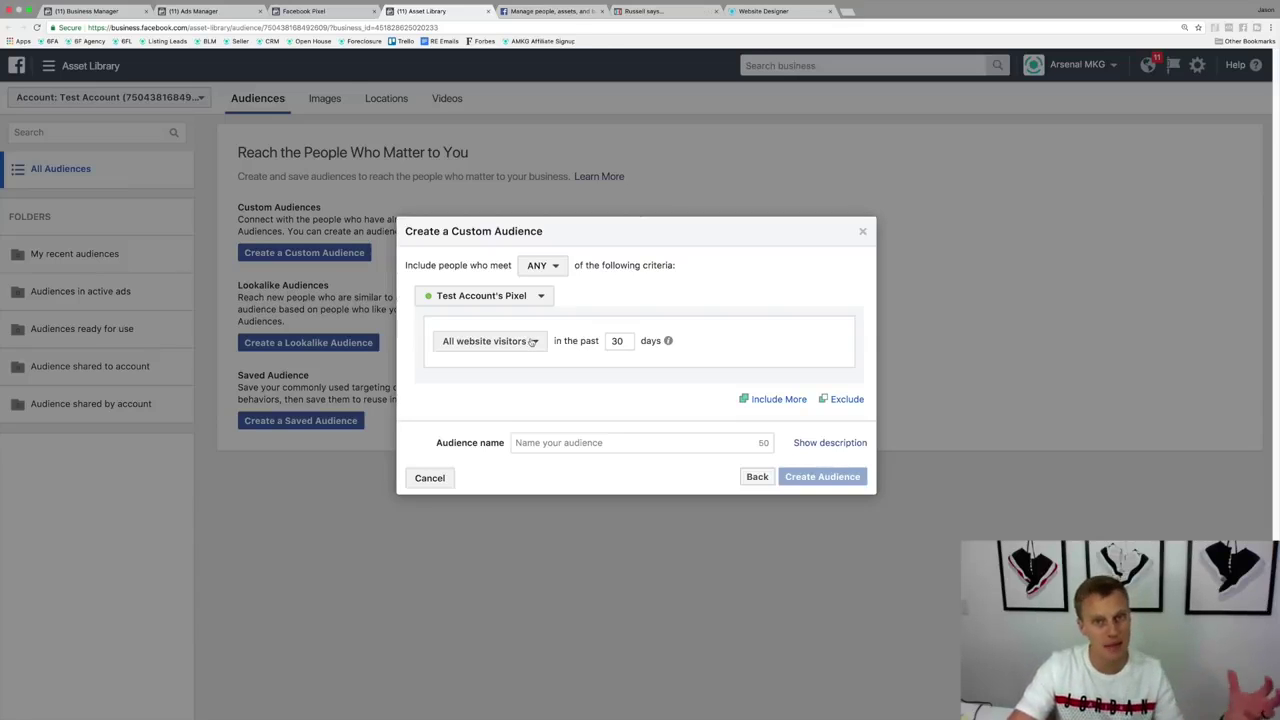
click(535, 342)
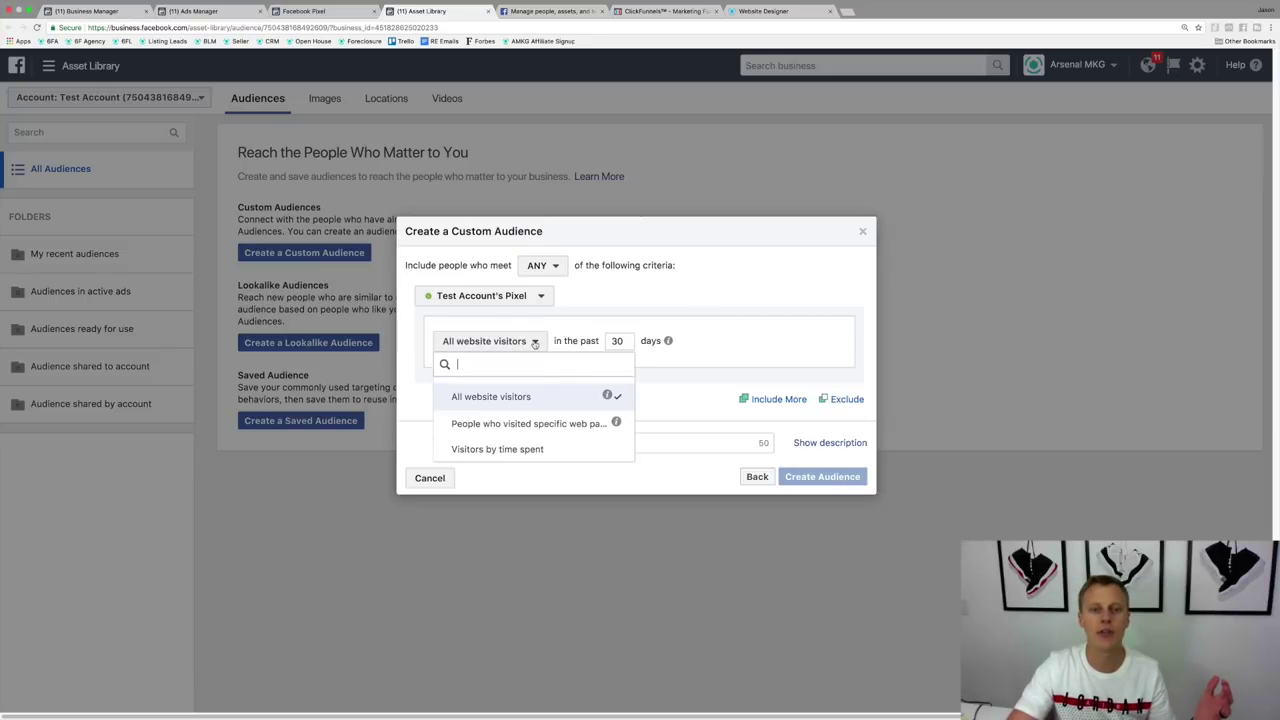
click(578, 338)
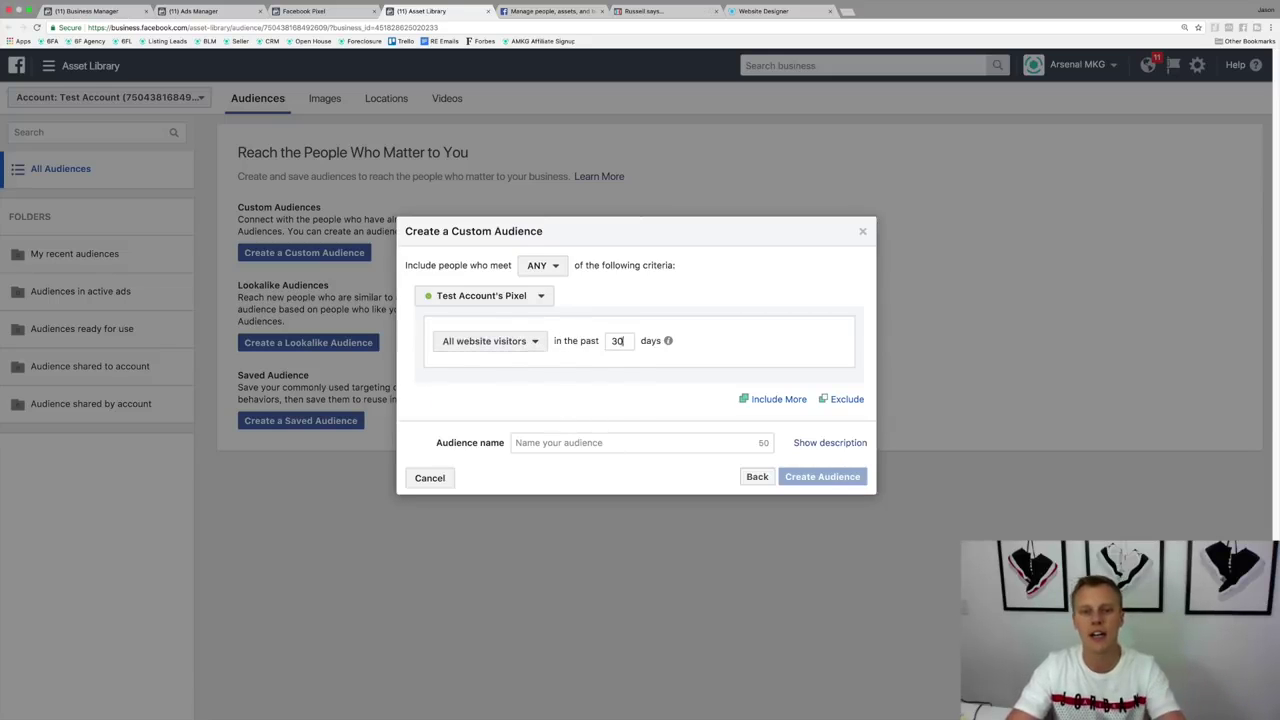
double_click(620, 340)
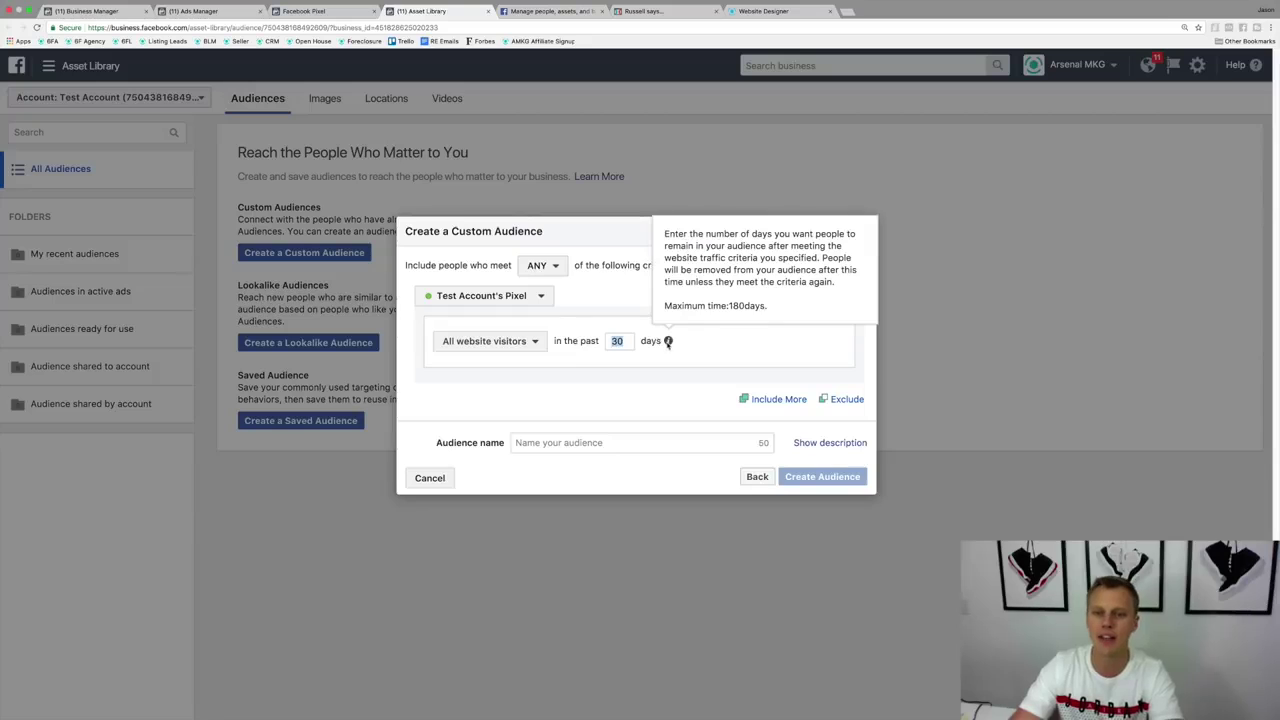
mouse_move(668, 341)
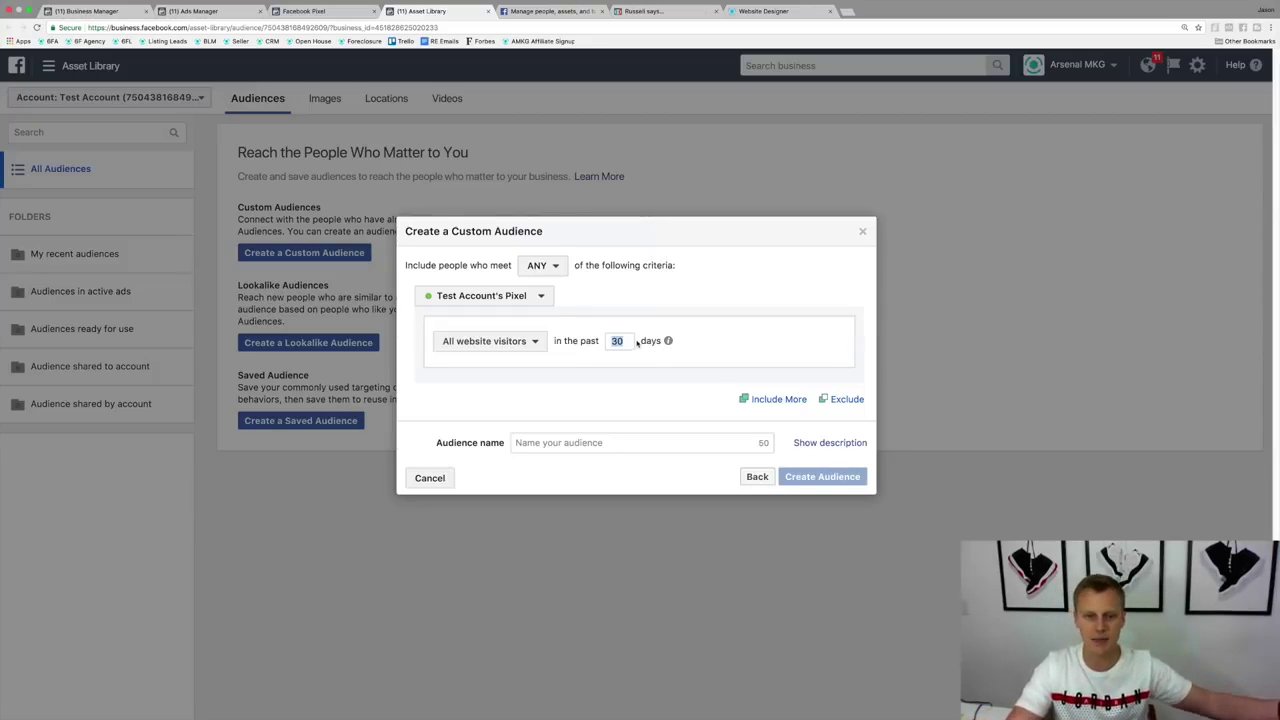
text(180)
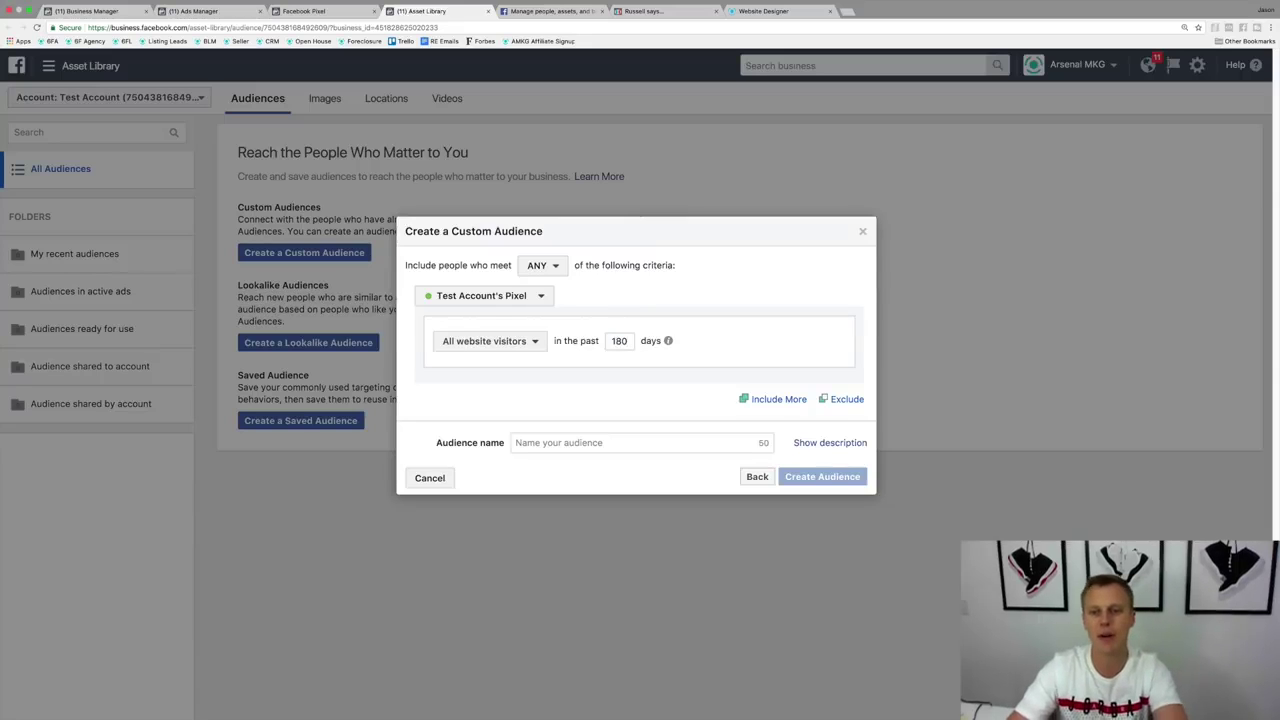
Step: Name the audience "All Website Visitors" and create it
click(597, 442)
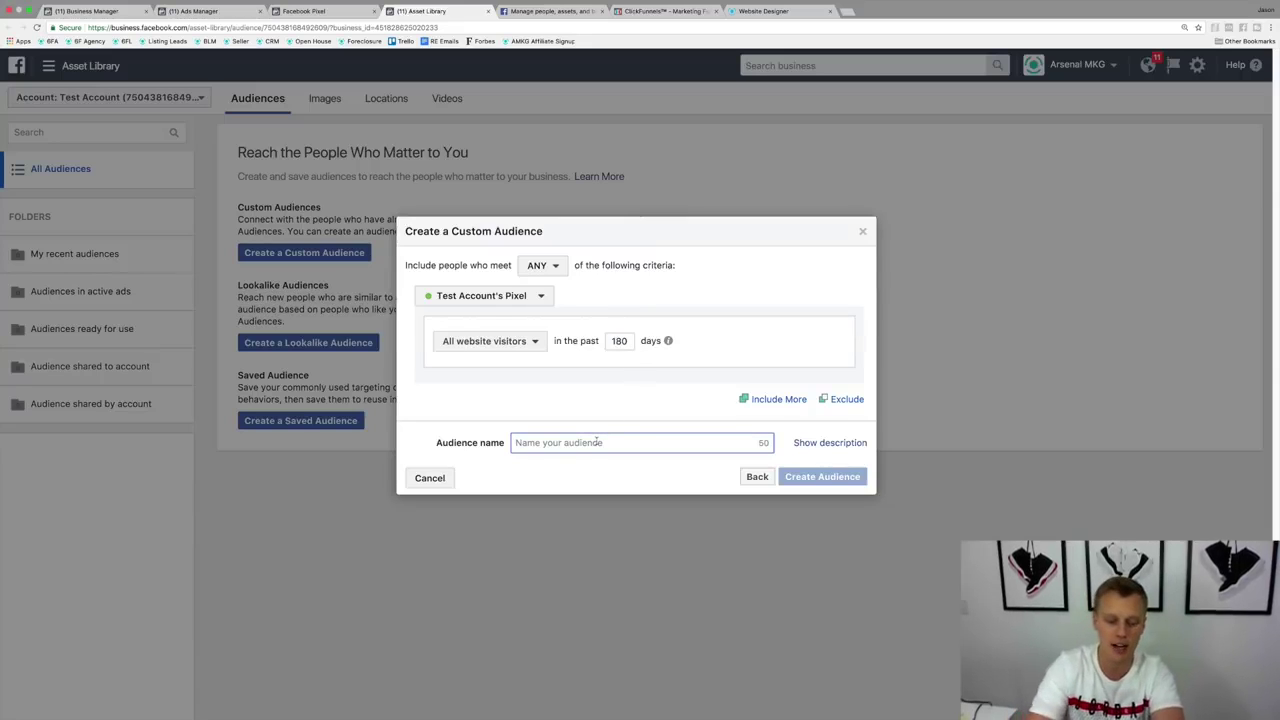
text(All Web)
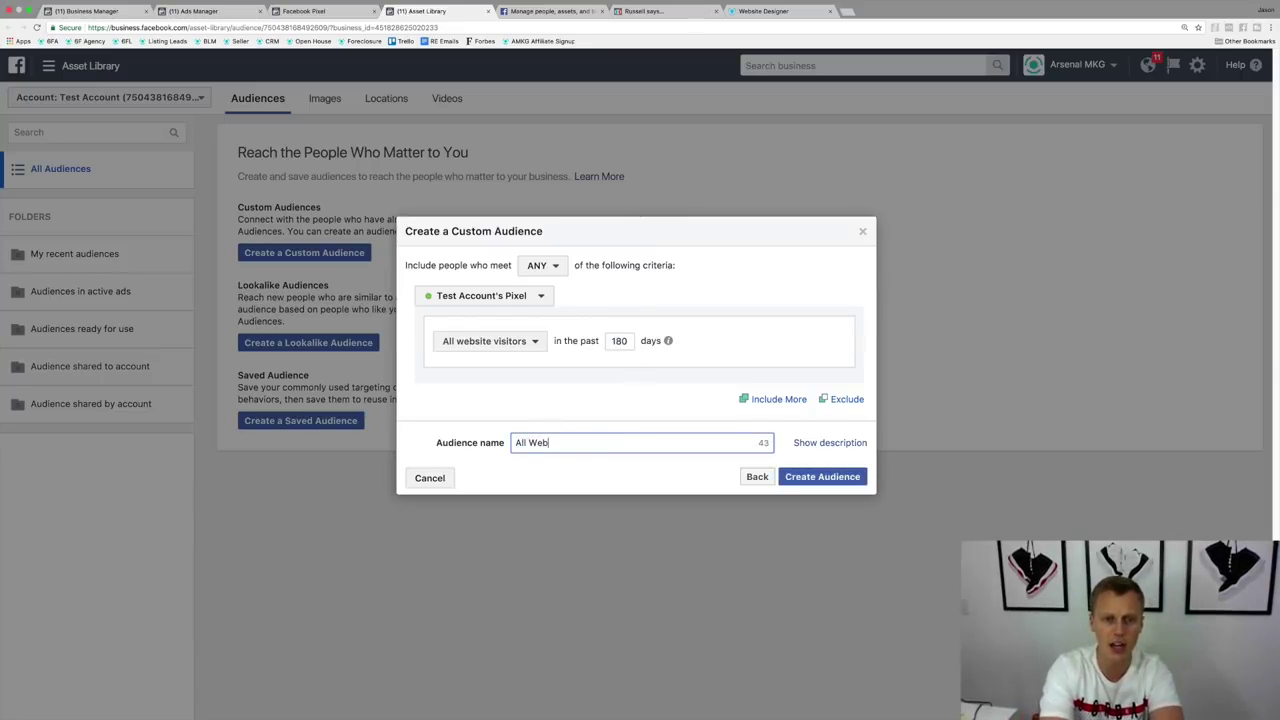
text(site Visitors)
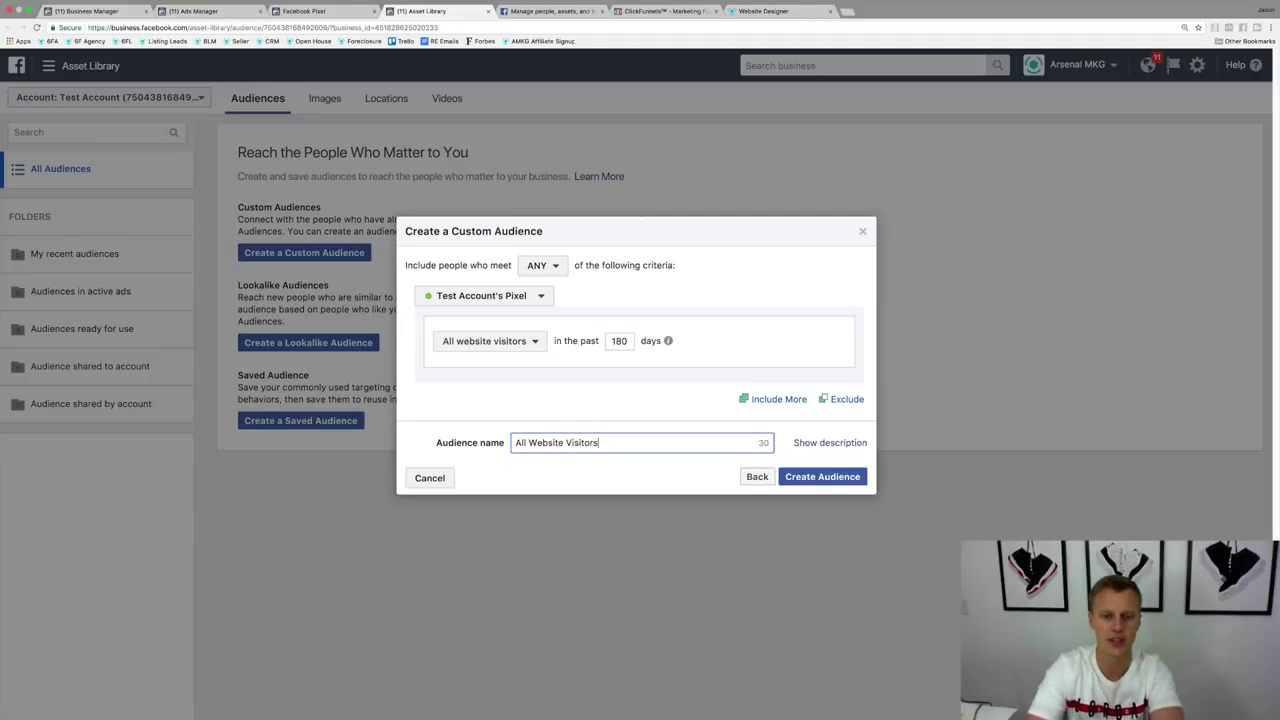
click(824, 476)
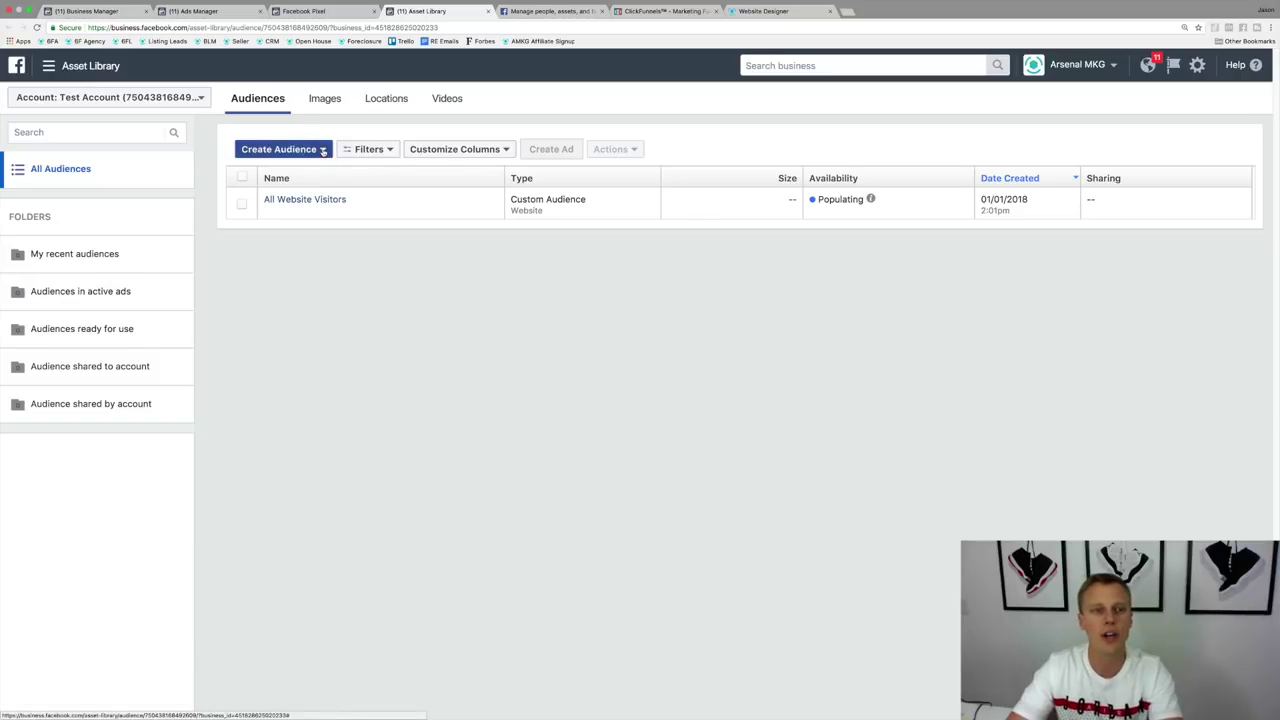
Step: Start another website traffic custom audience based on people who visited specific web pages
click(322, 150)
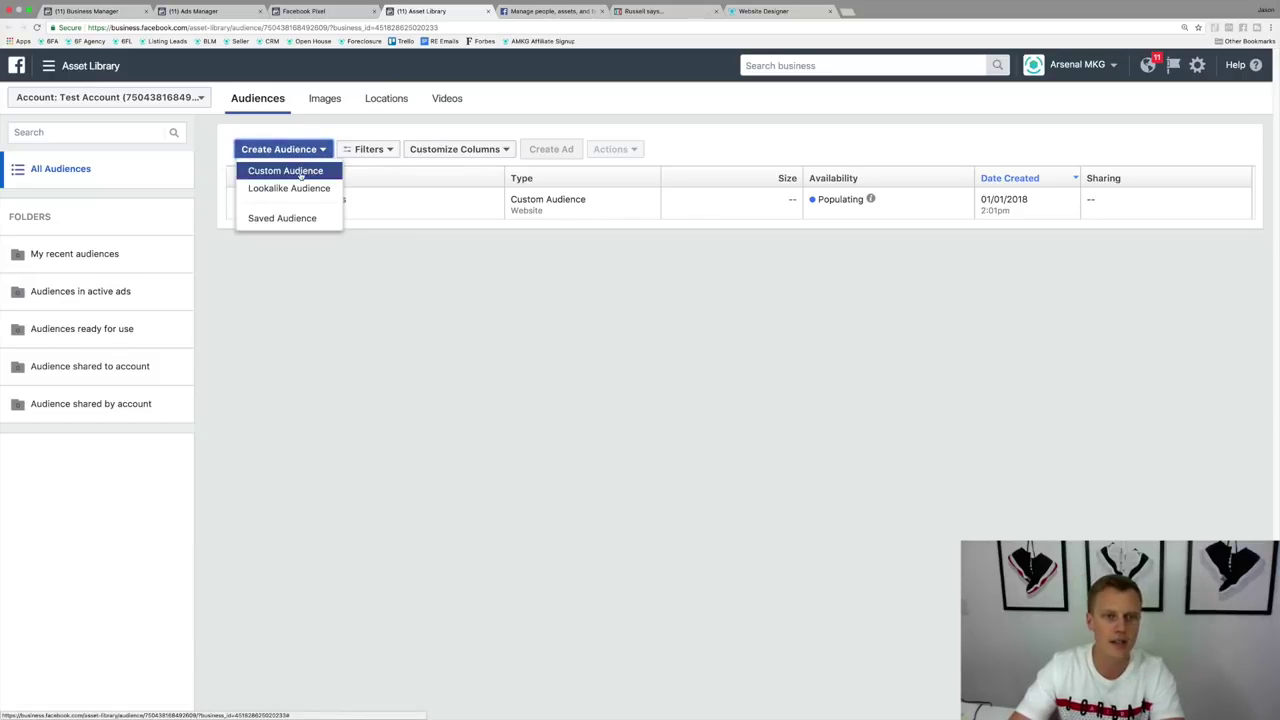
click(300, 173)
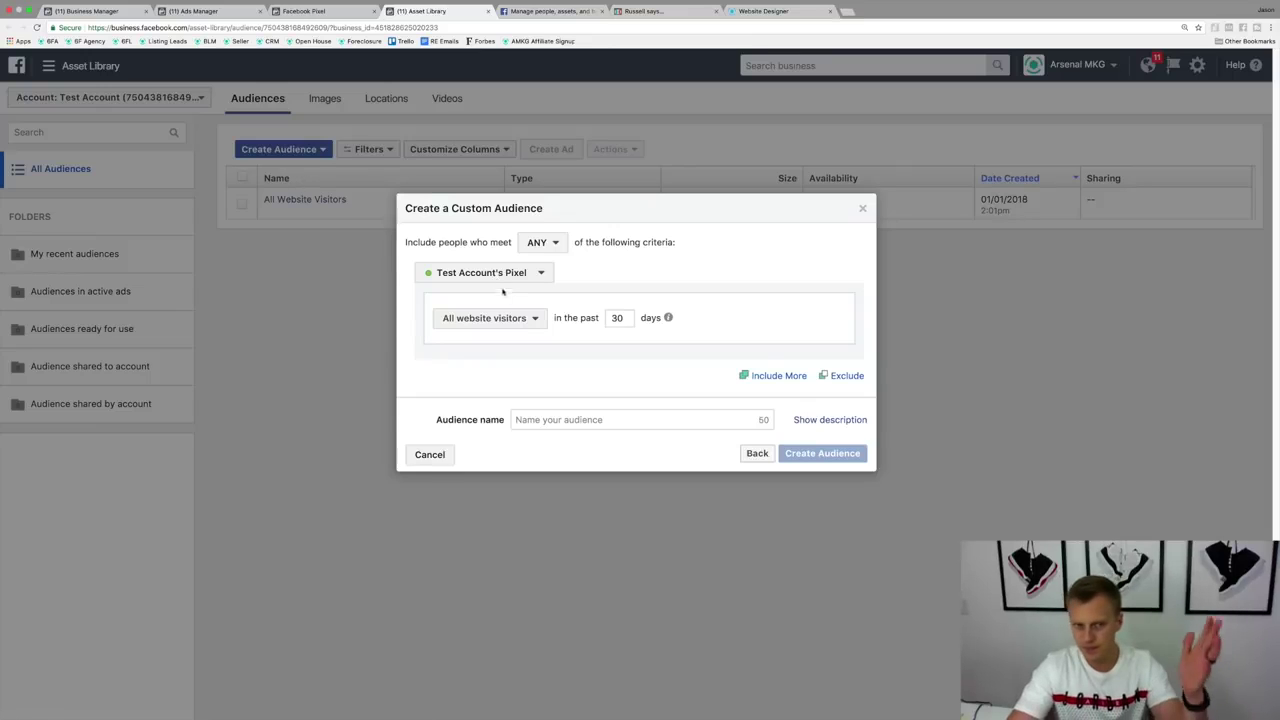
click(526, 319)
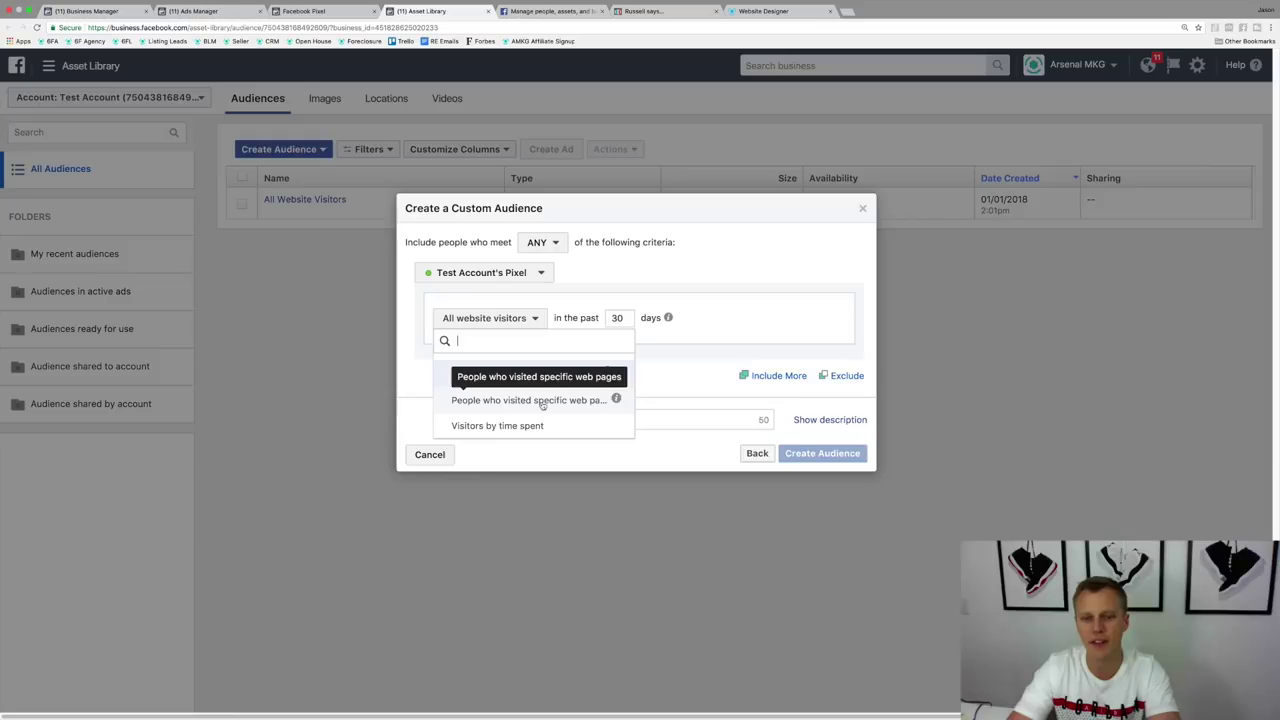
click(542, 403)
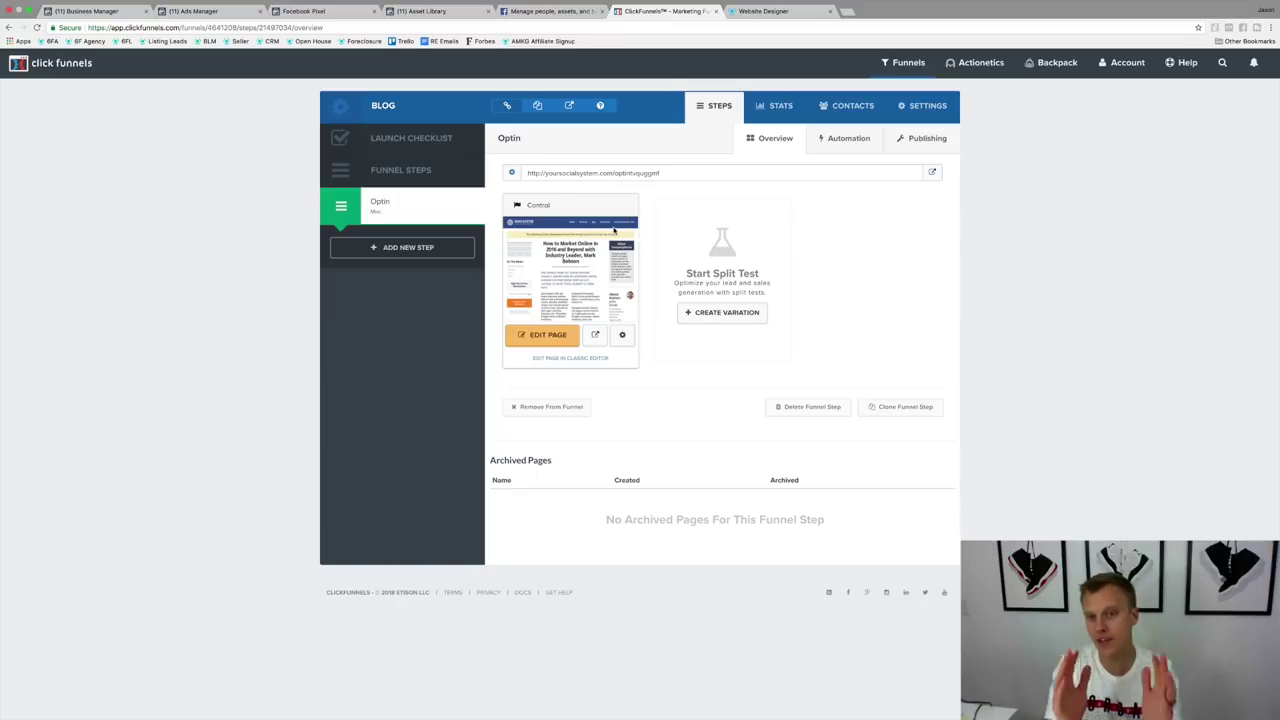
click(933, 174)
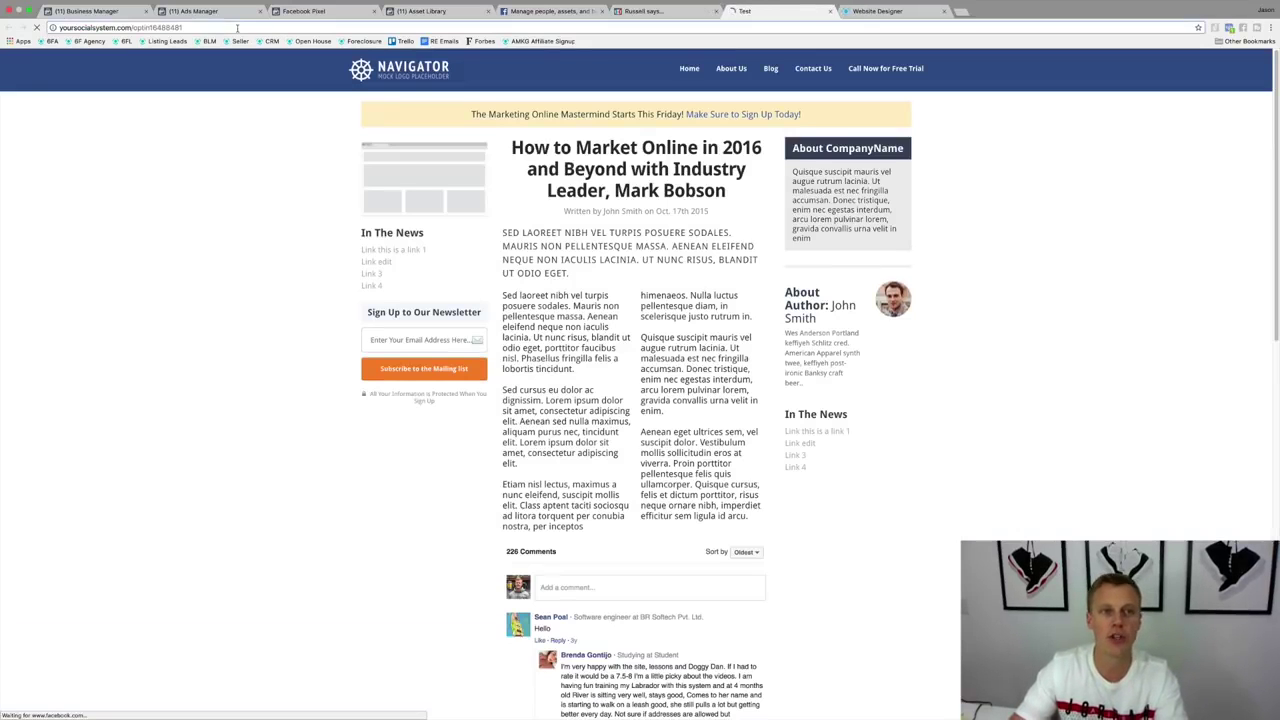
click(238, 28)
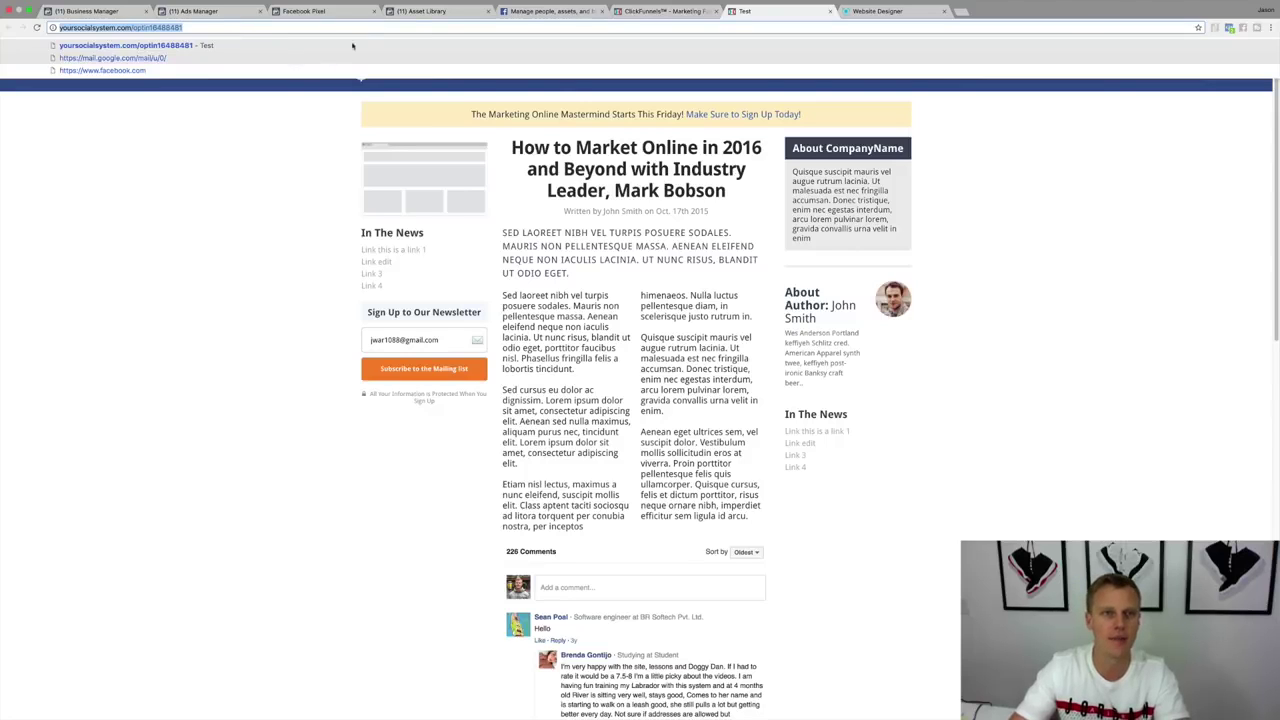
click(310, 11)
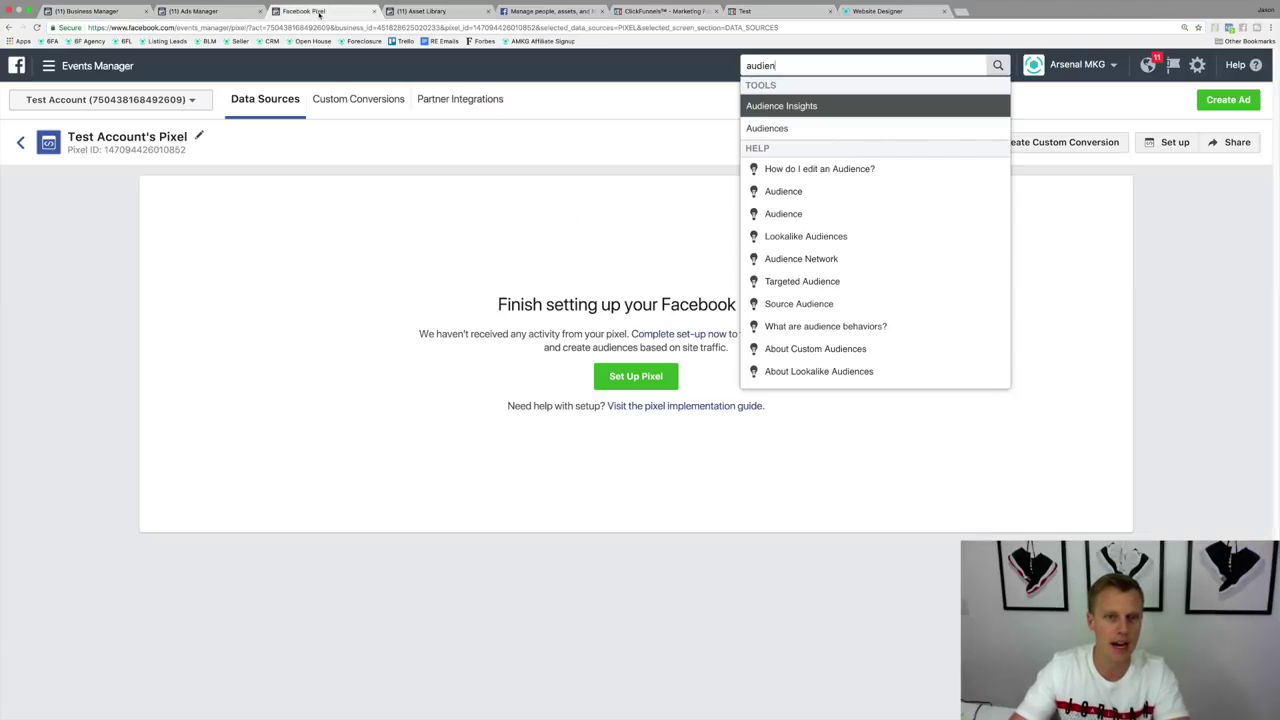
click(203, 11)
click(105, 11)
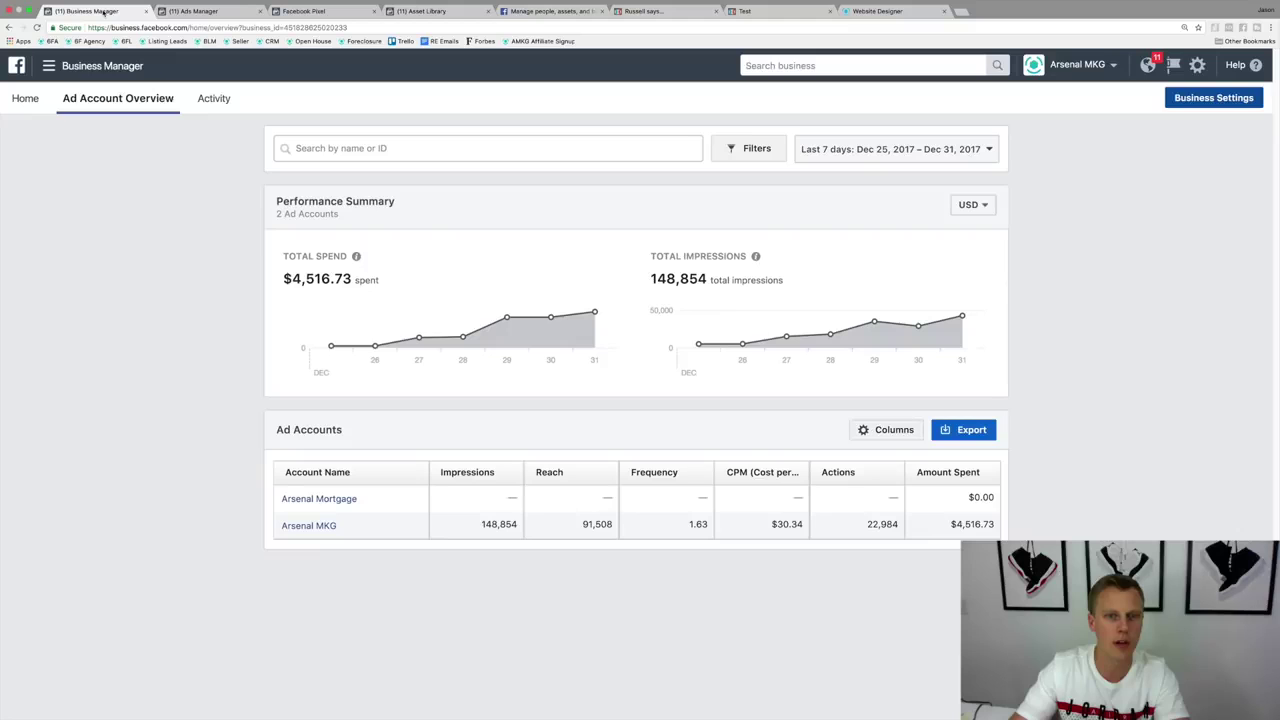
click(452, 12)
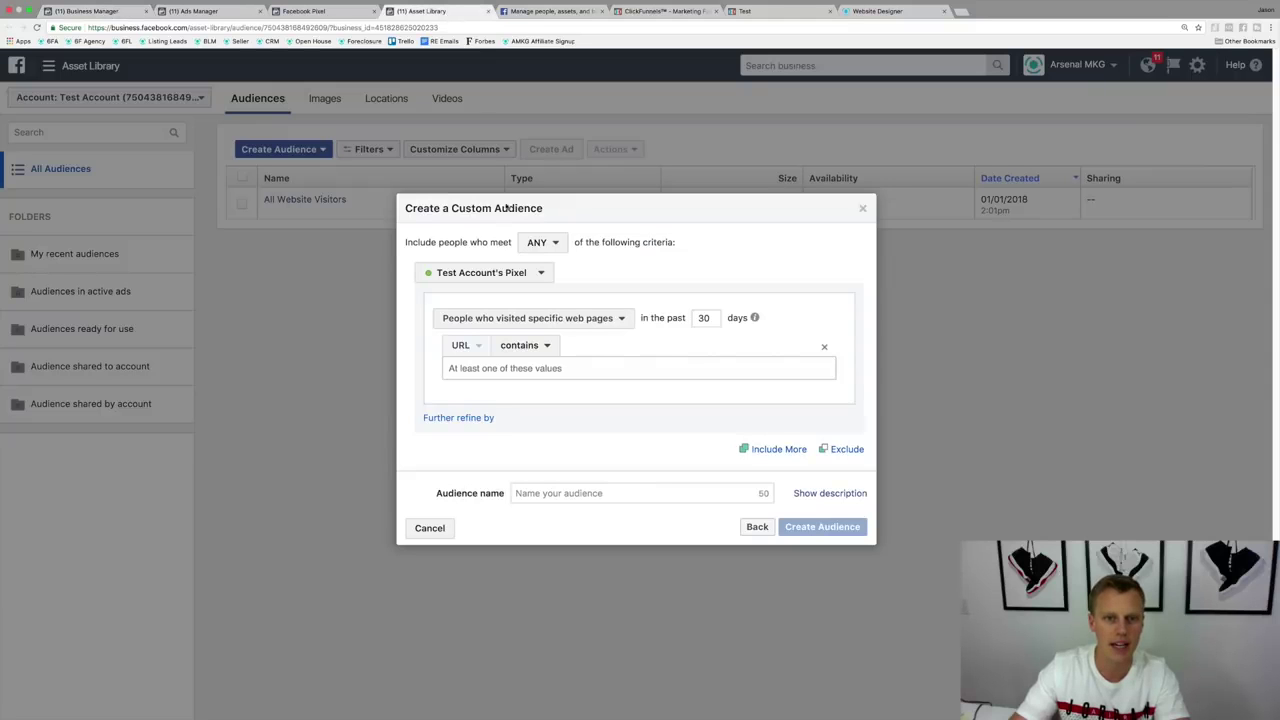
click(516, 369)
text(http://yoursocialsystem.com/optin16488481)
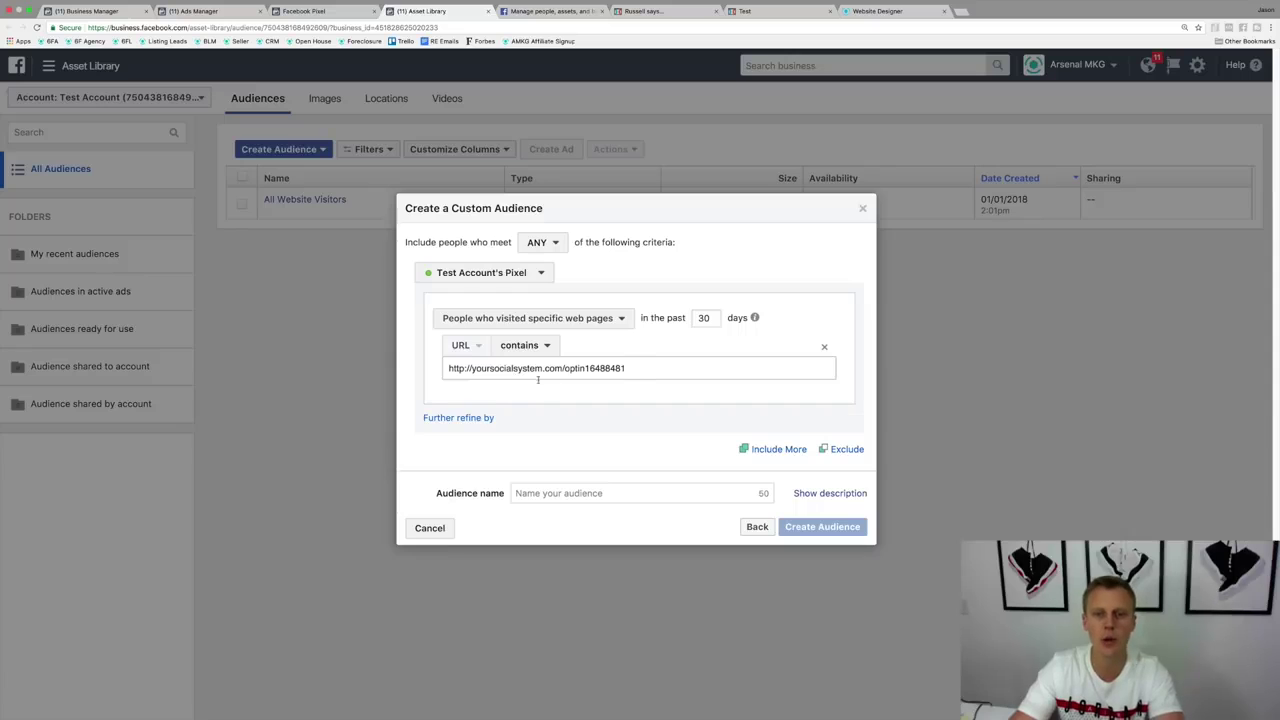
Step: Set the specific-page audience's time window to the past 7 days and name it "Blog Post Test Demo Page"
drag(706, 317, 699, 318)
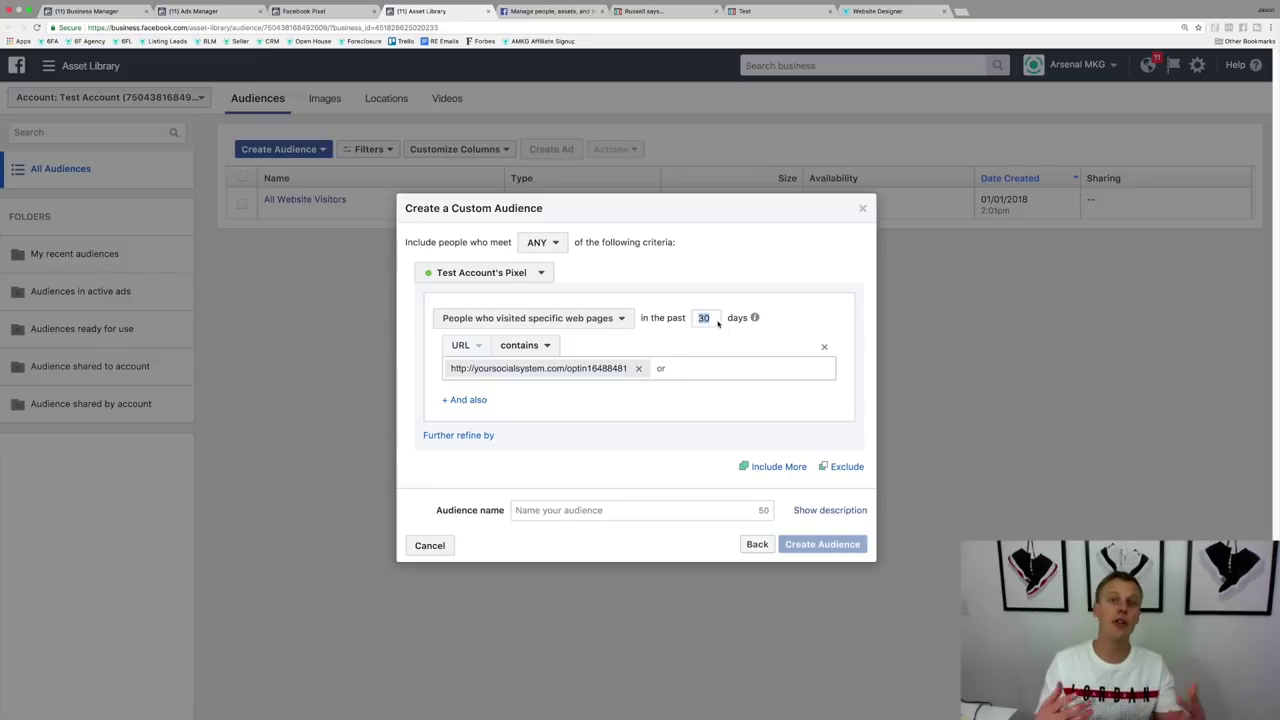
text(7)
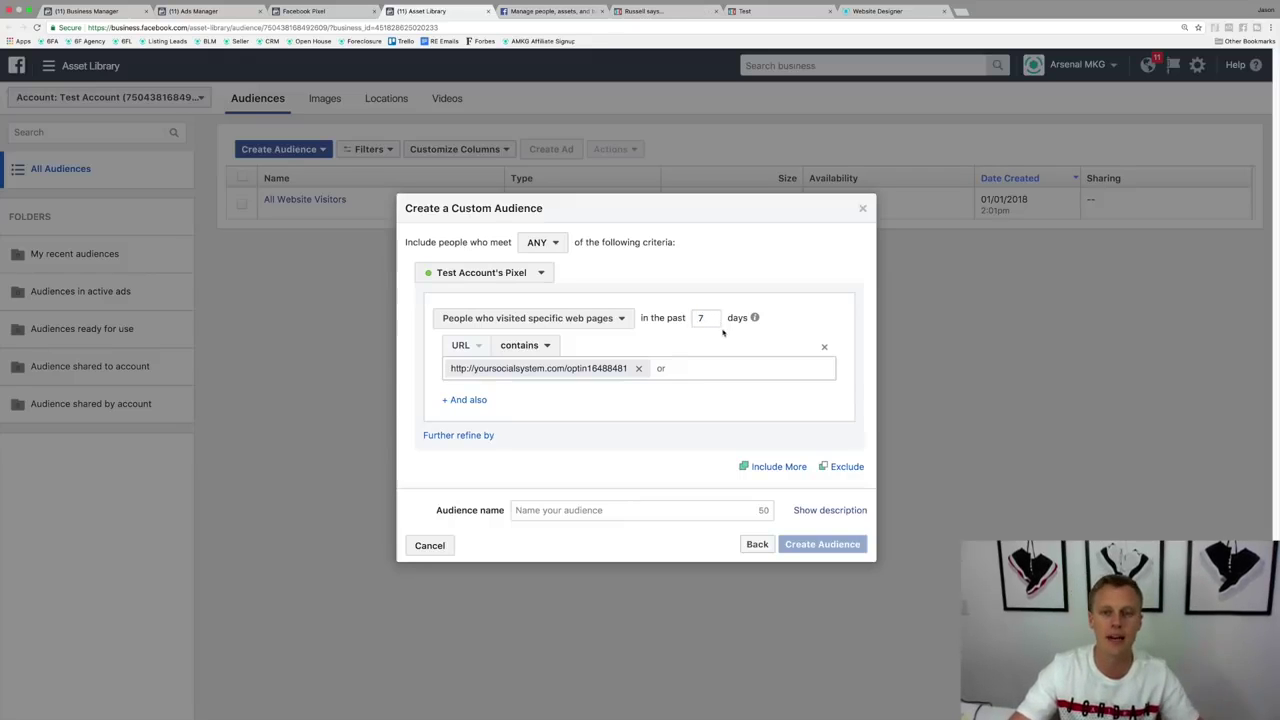
click(583, 512)
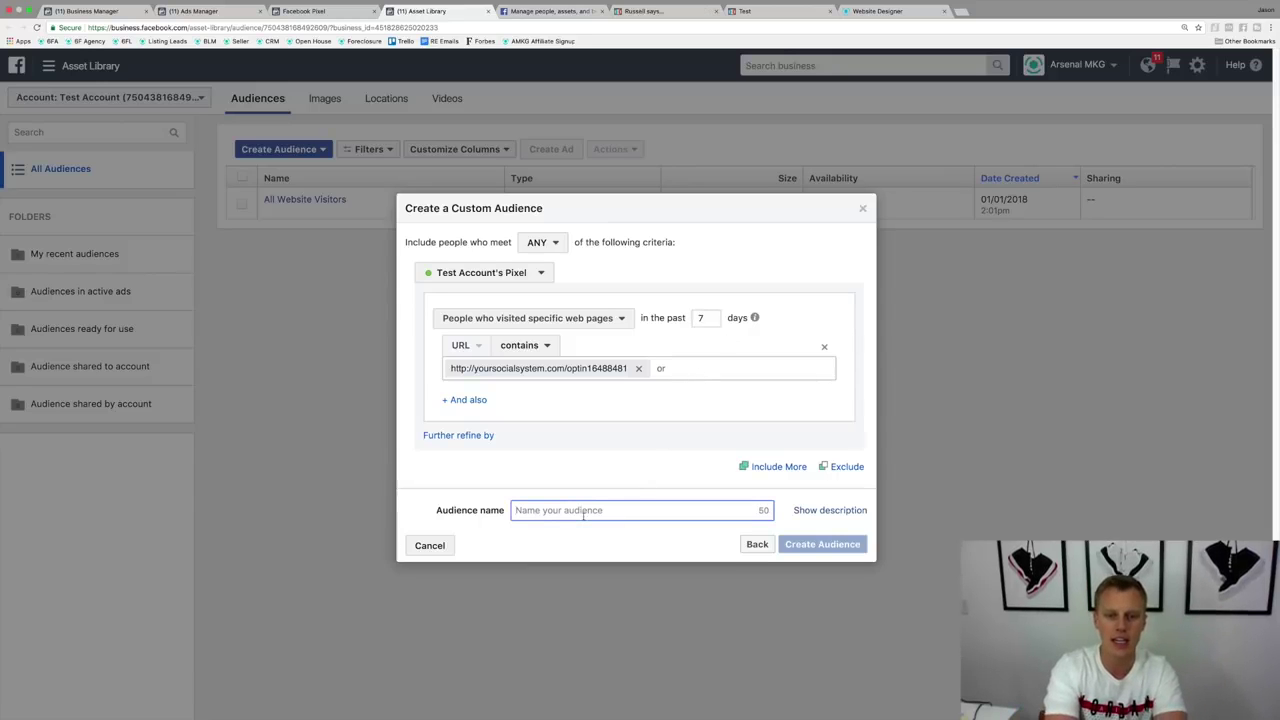
text(Blog)
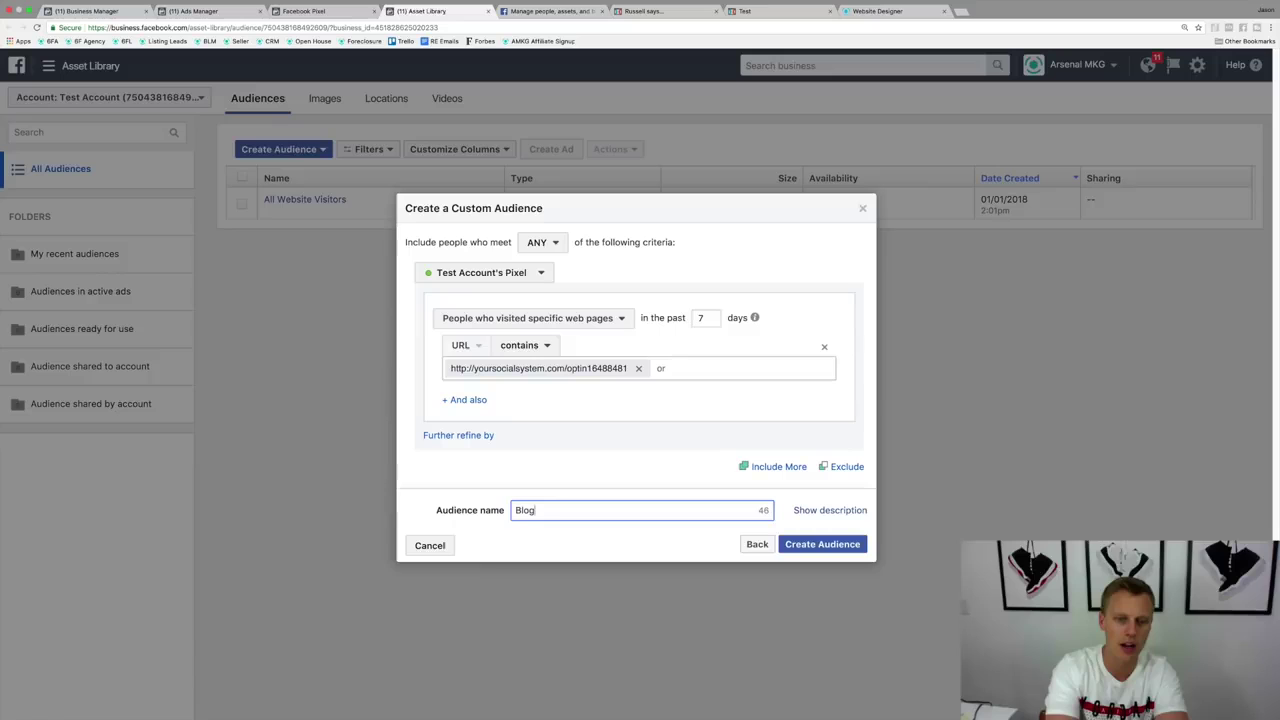
text( Post Test Demo Page)
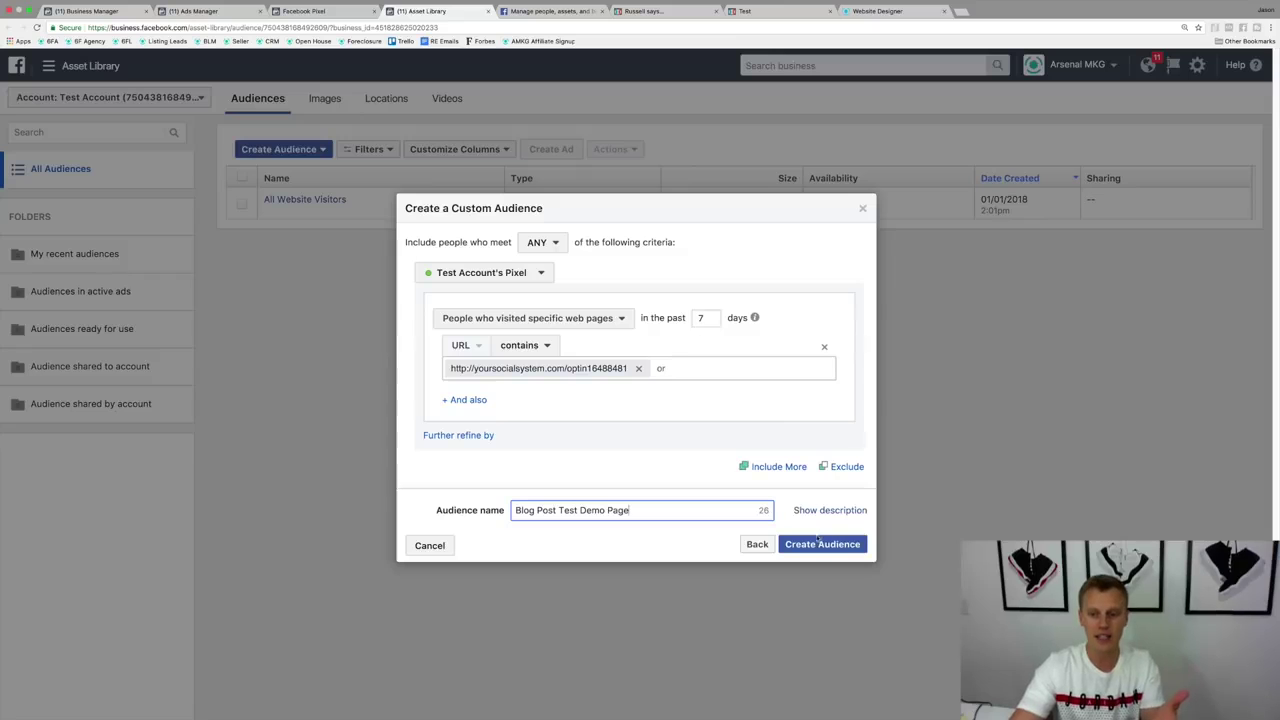
click(745, 11)
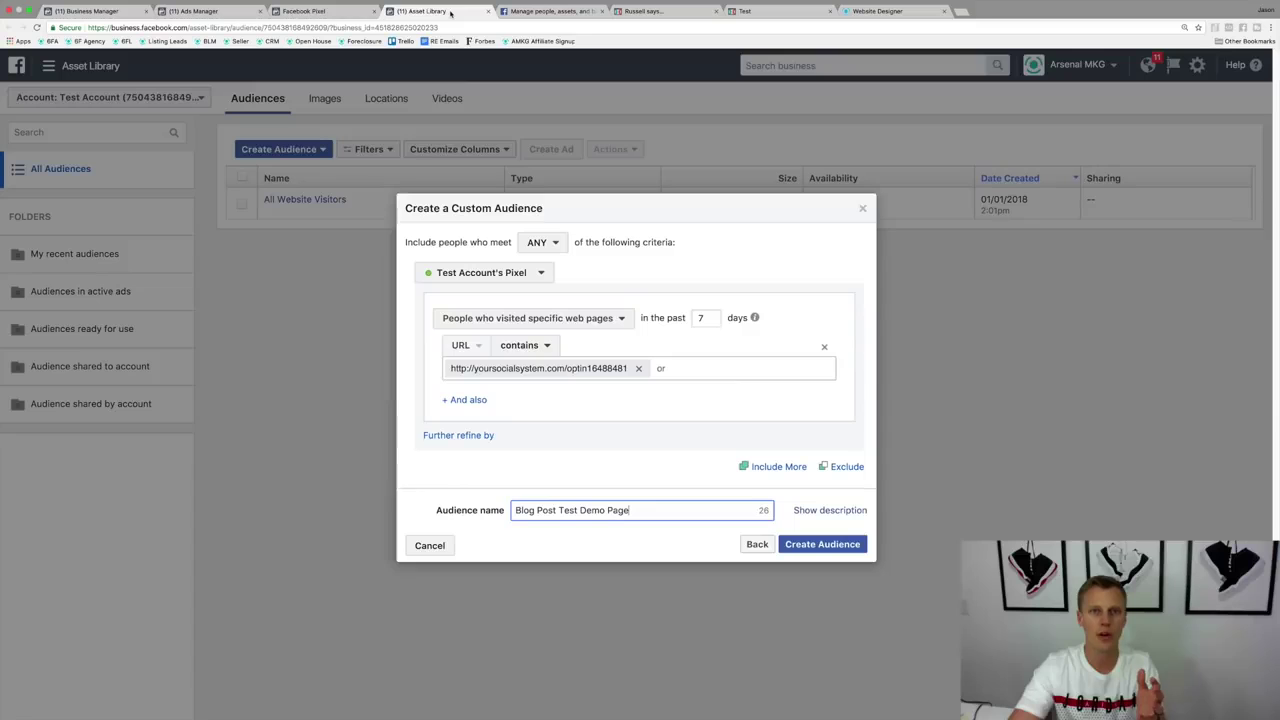
click(420, 11)
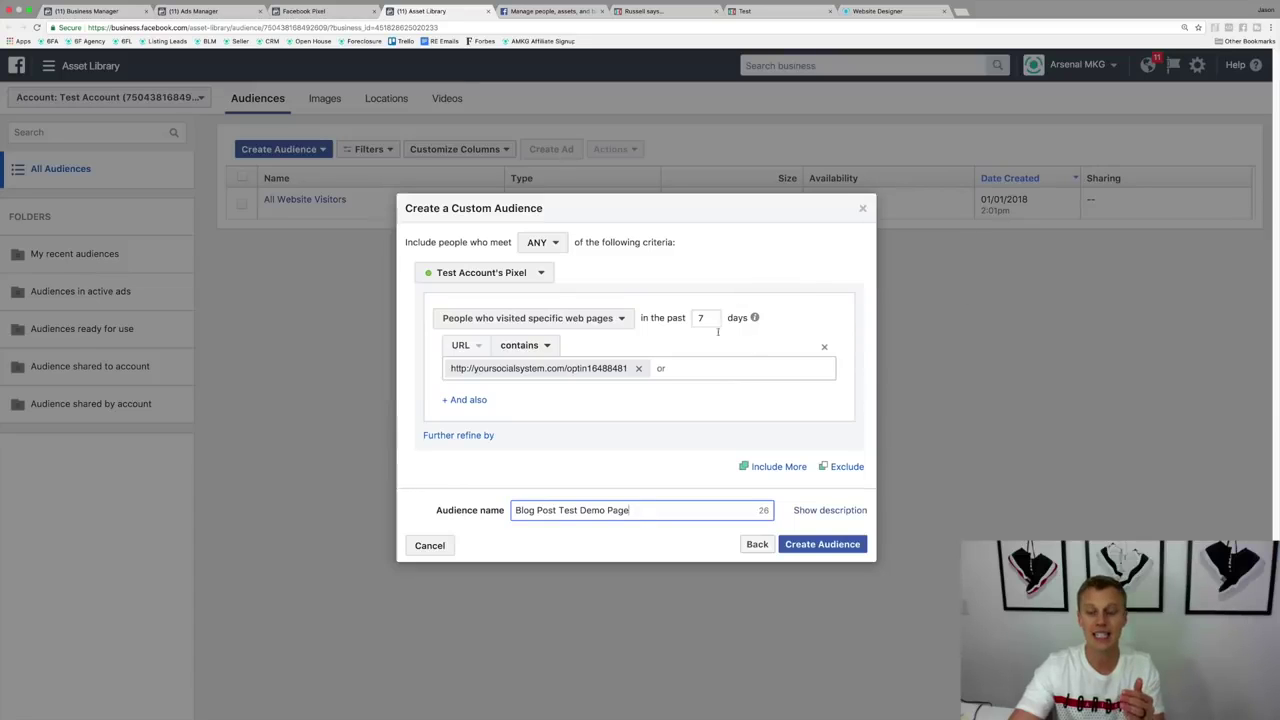
Step: Create the "Blog Post Test Demo Page" custom audience and finish its creation dialog
click(820, 543)
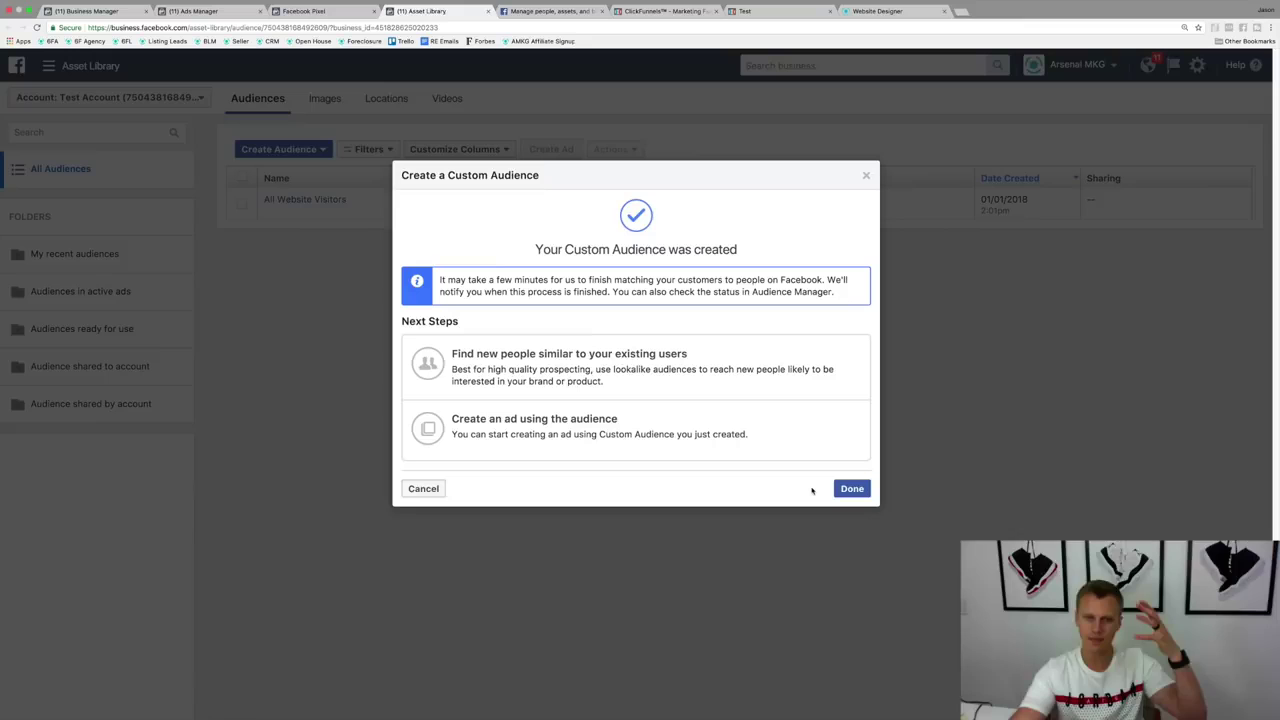
click(852, 489)
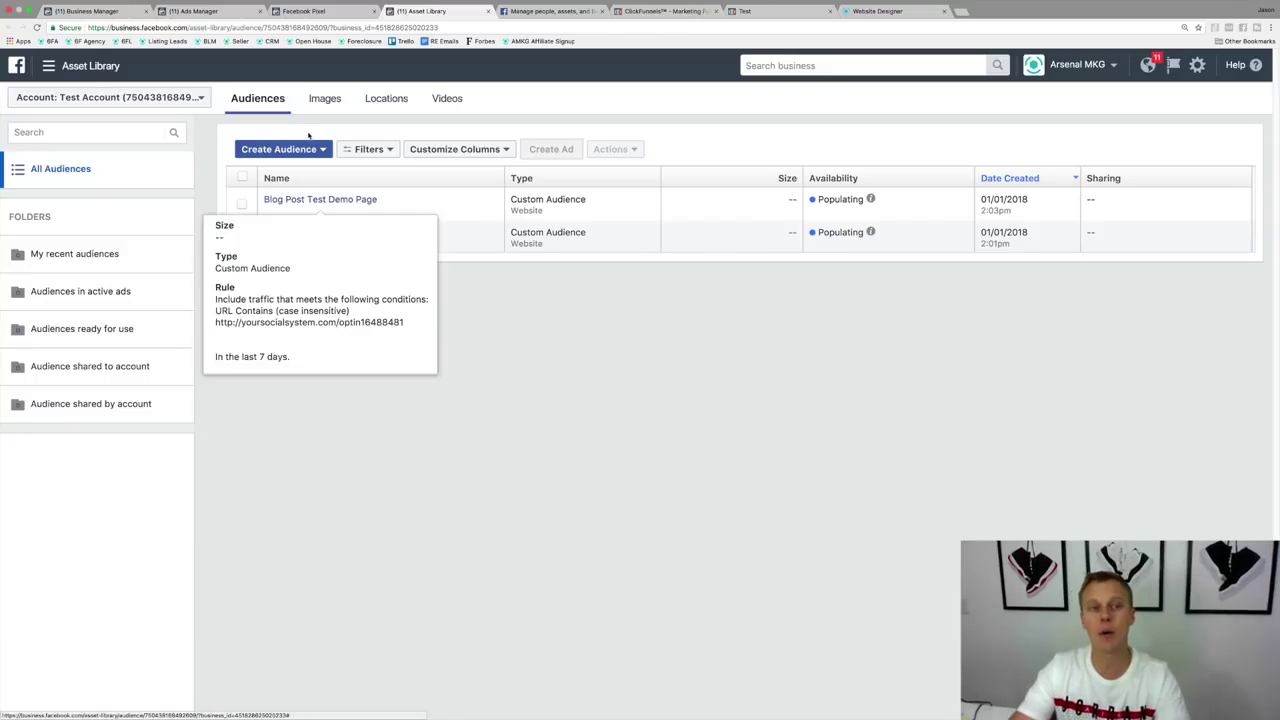
Step: Start a lookalike audience using the "Blog Post Test Demo Page" custom audience as its source
click(306, 150)
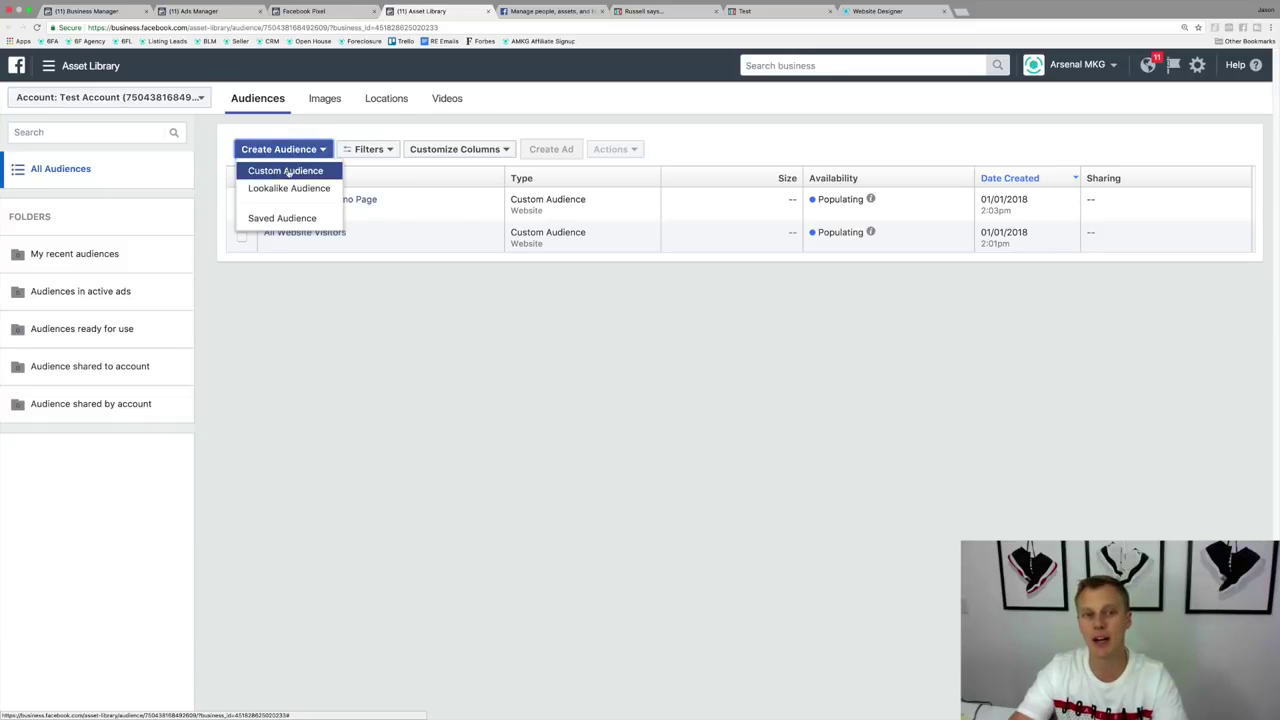
click(291, 190)
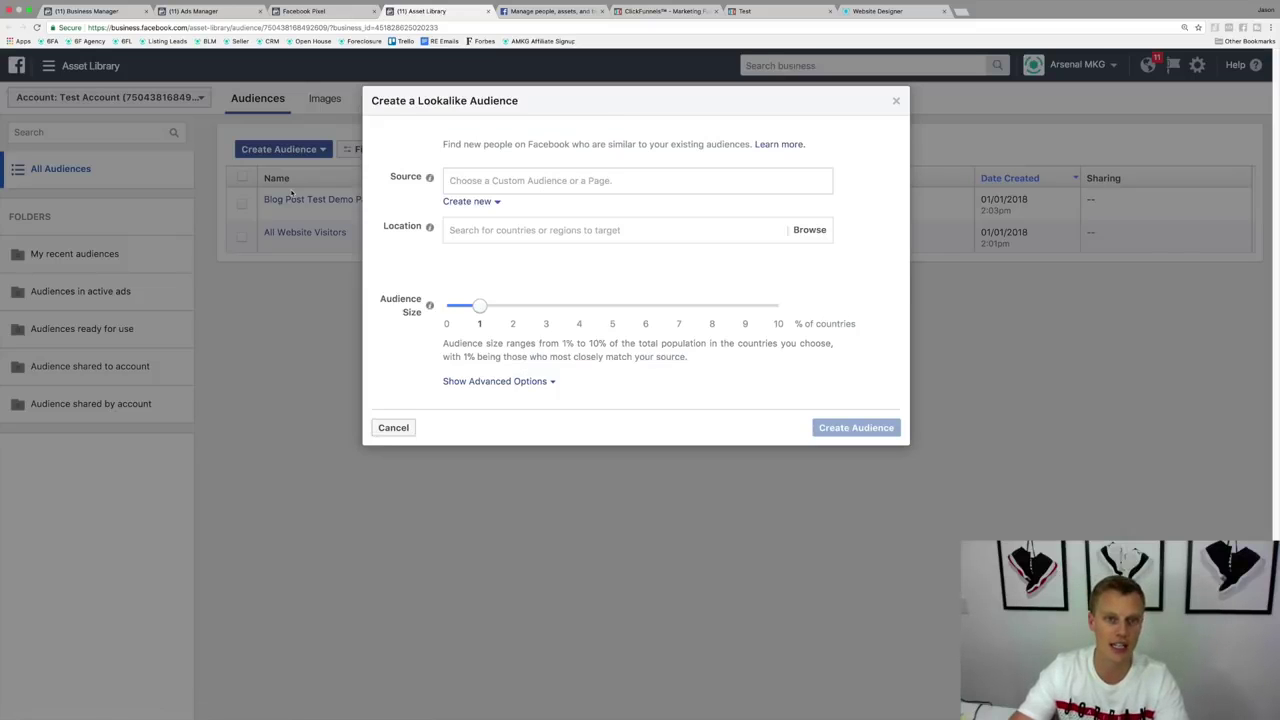
click(469, 182)
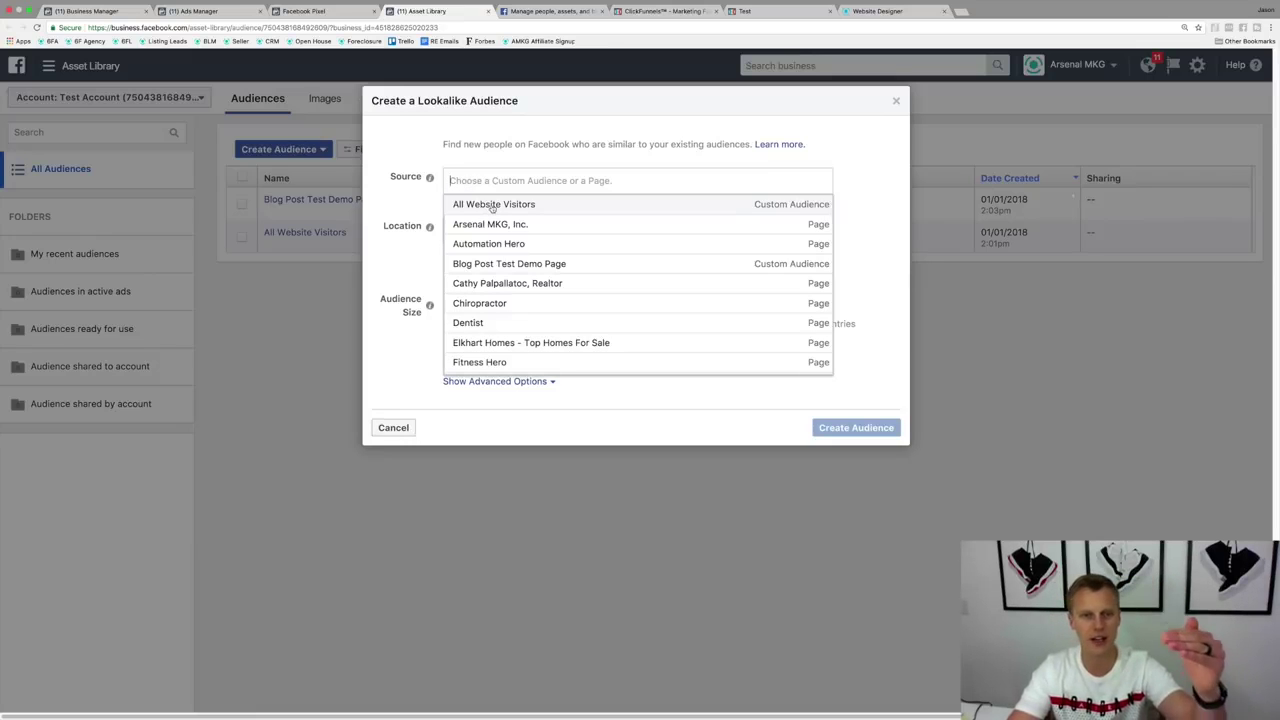
scroll(500, 240, down, 2)
scroll(500, 238, down, 4)
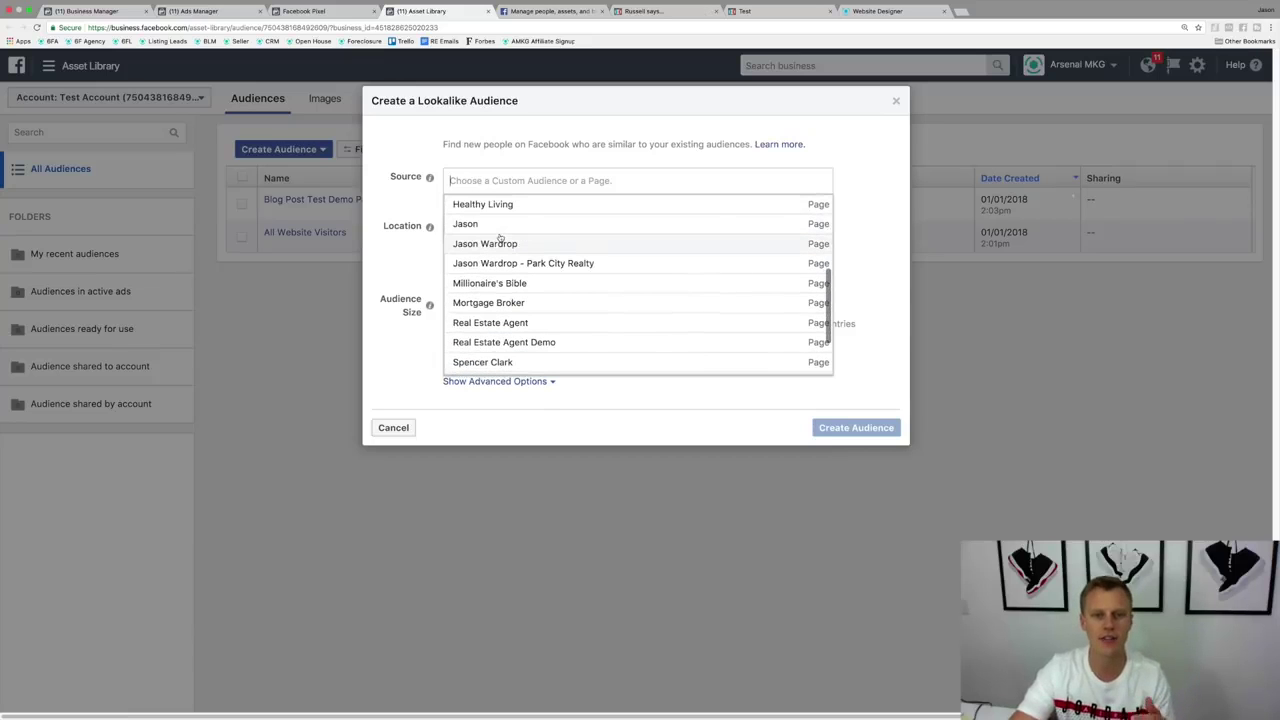
scroll(500, 238, down, 2)
scroll(500, 237, up, 8)
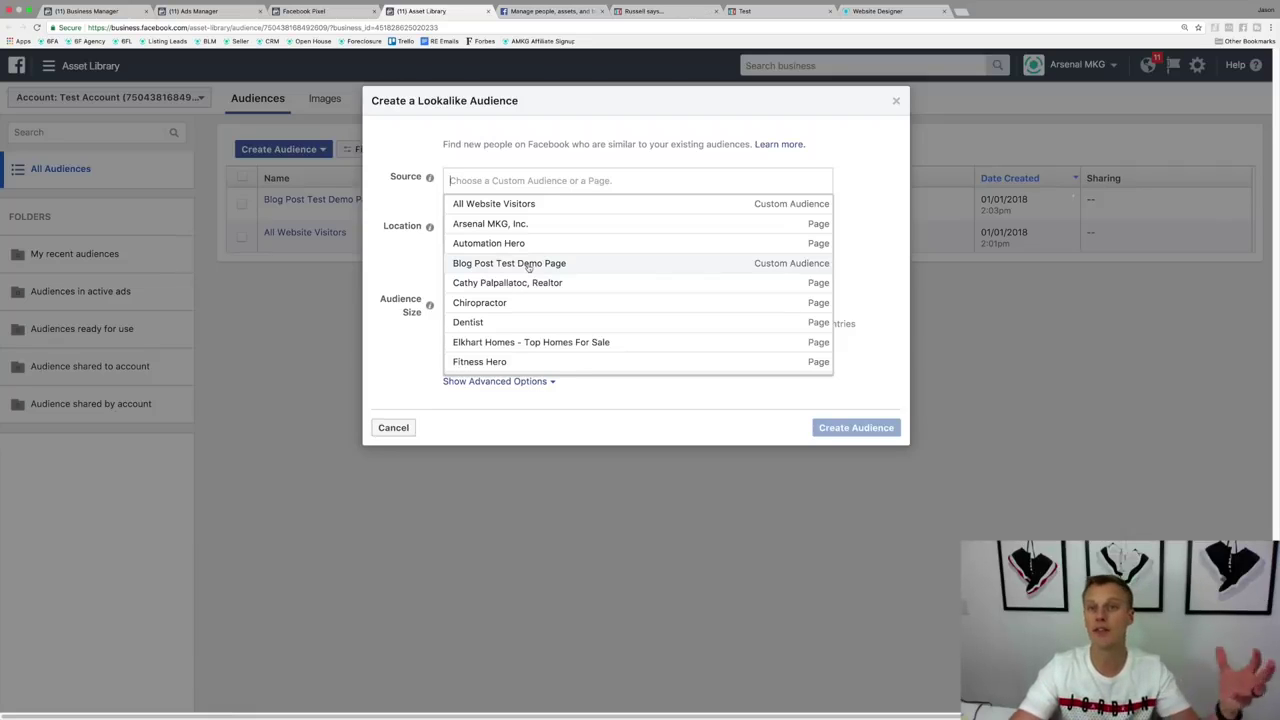
click(528, 264)
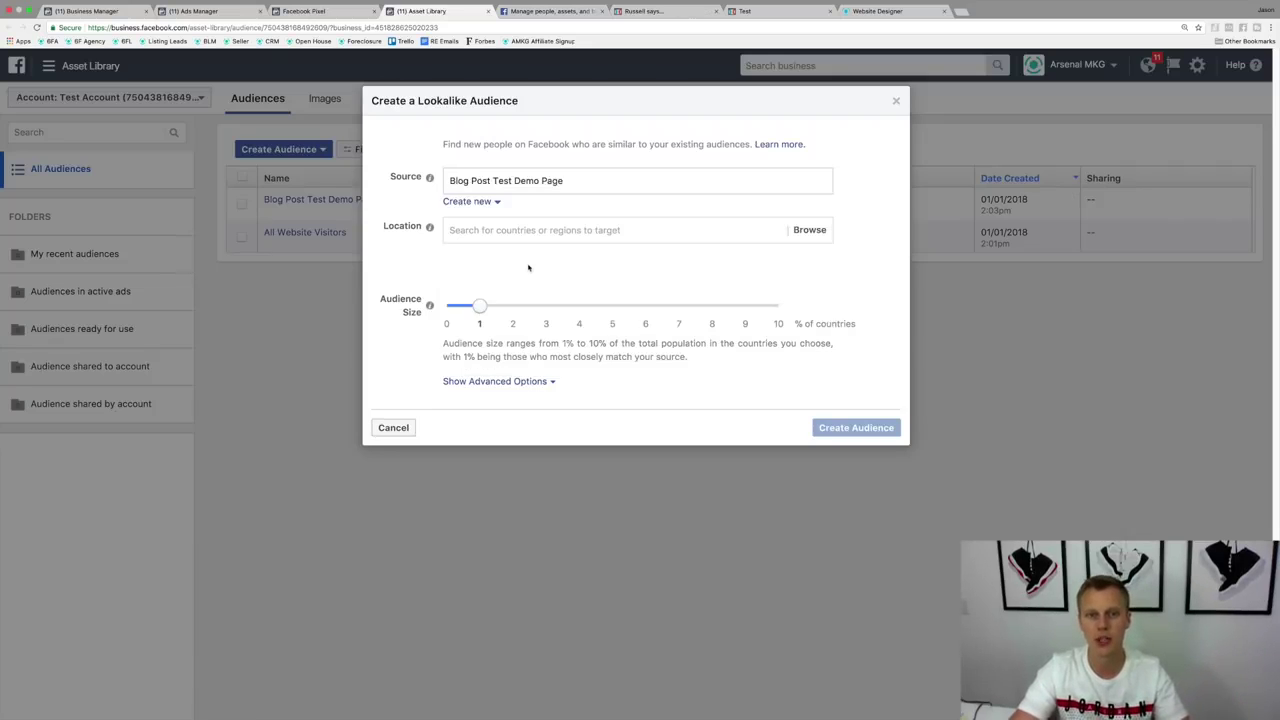
Step: Set the lookalike audience's location to United States and its audience size to 1% after trying 3%
click(512, 232)
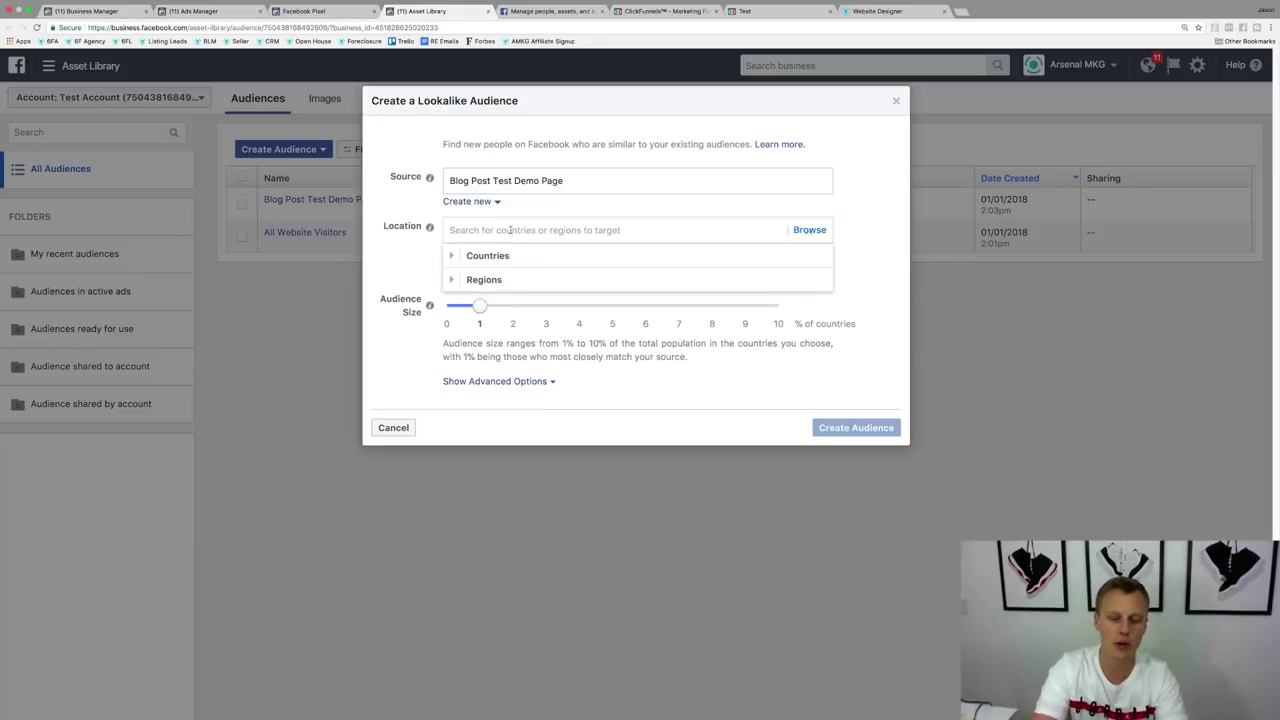
text(United States)
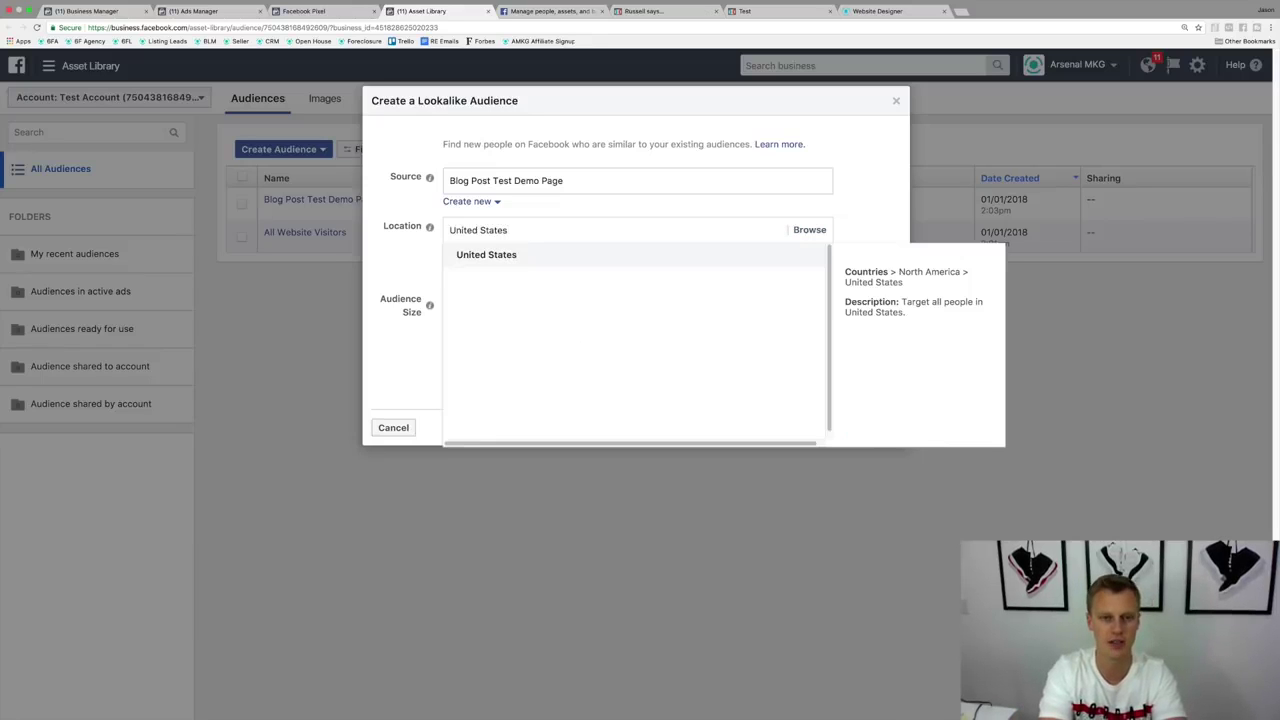
key(Return)
click(413, 281)
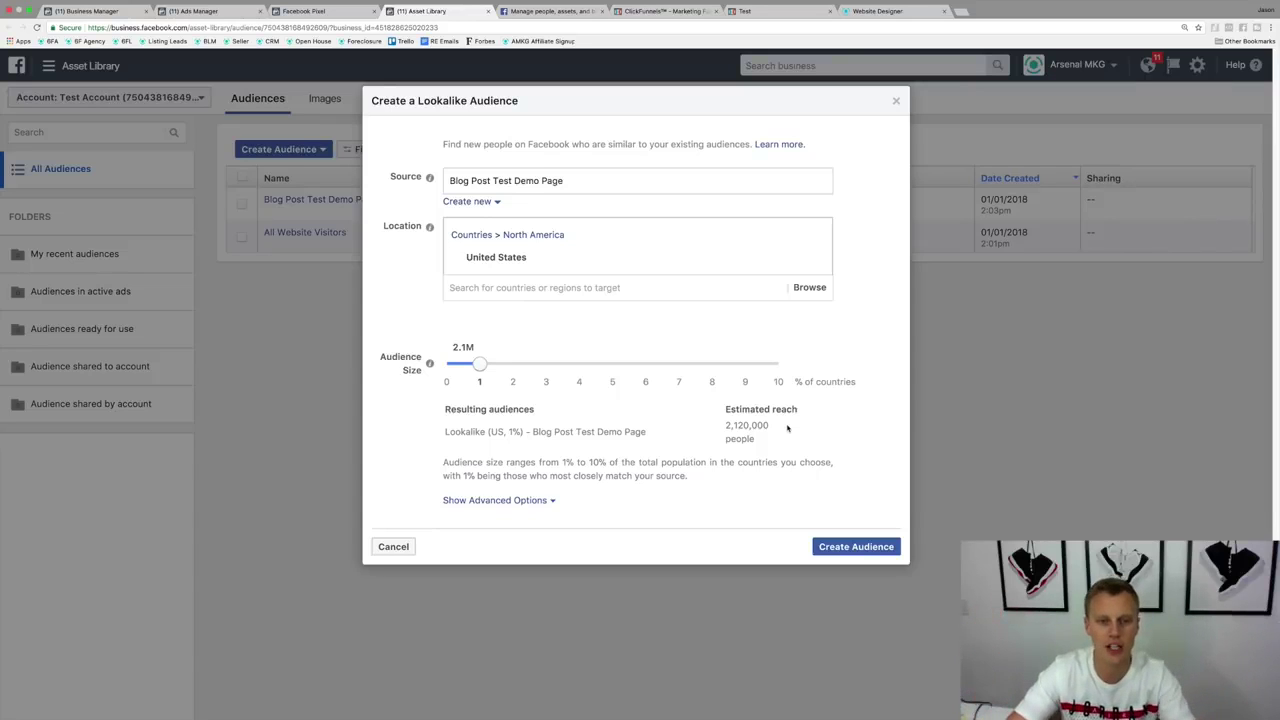
drag(480, 364, 546, 365)
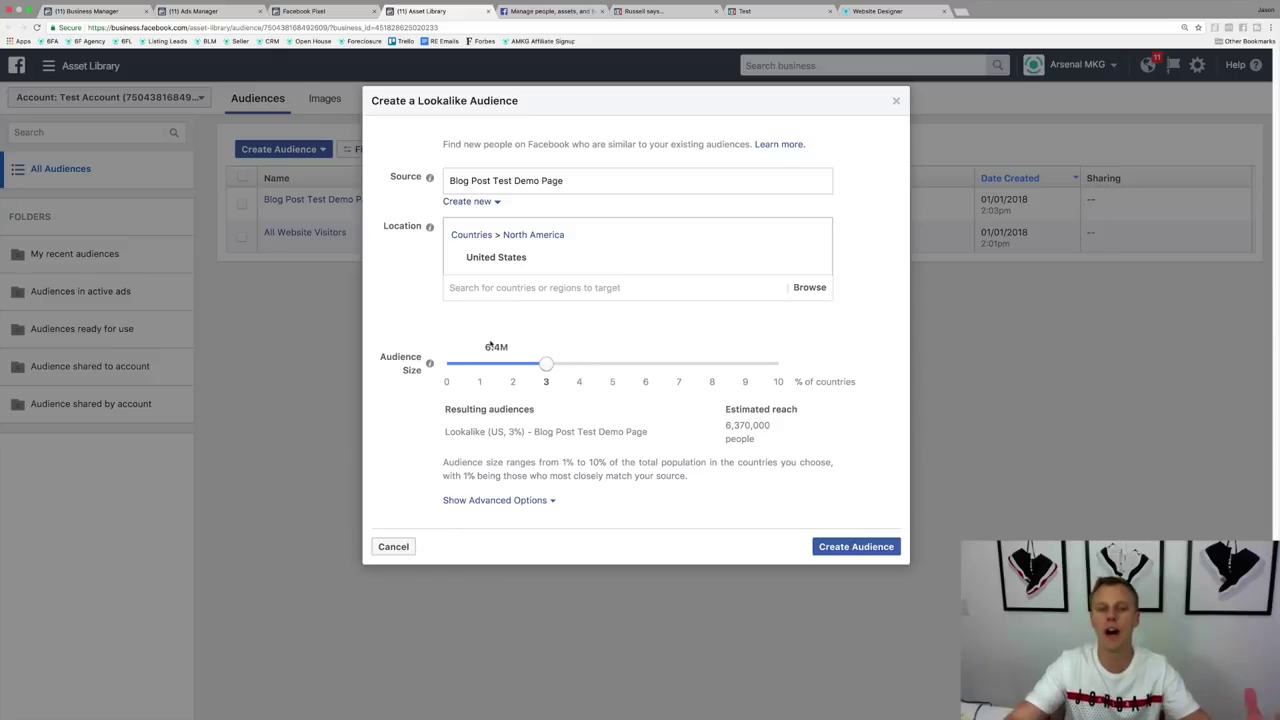
drag(545, 363, 481, 364)
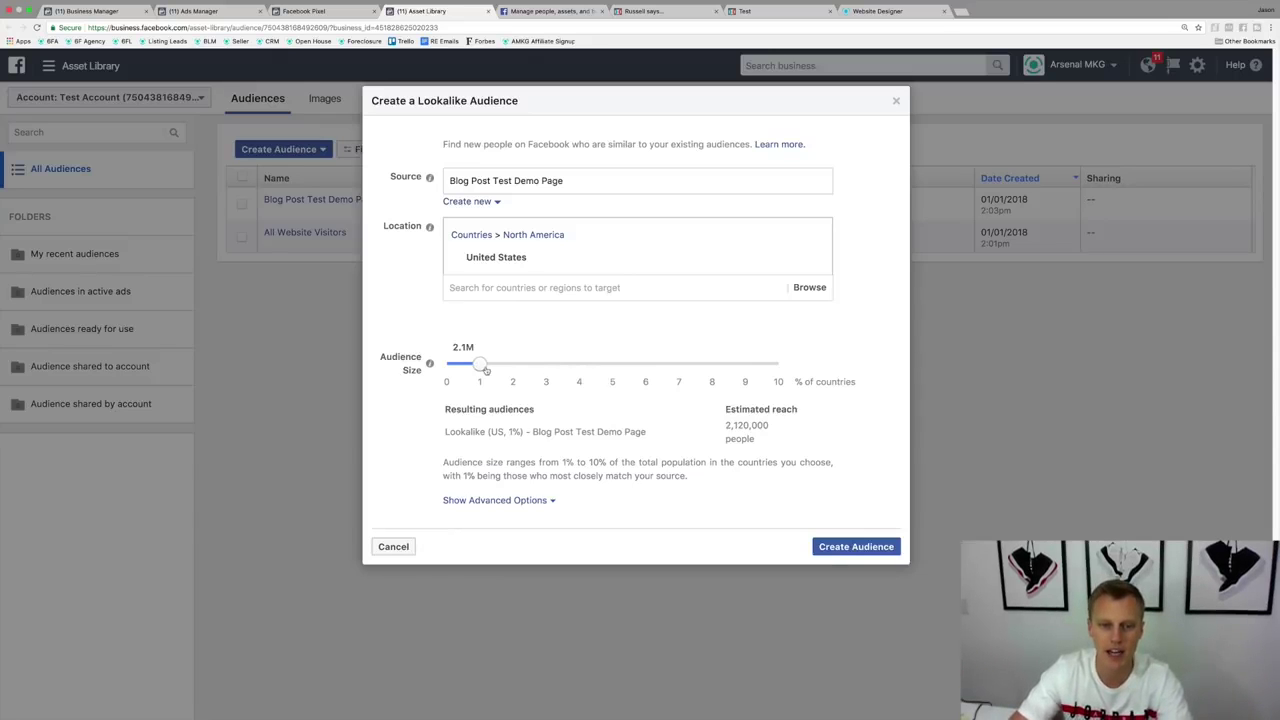
Step: Show the lookalike's advanced options, set the number of audiences to 1 and create the audience
click(522, 500)
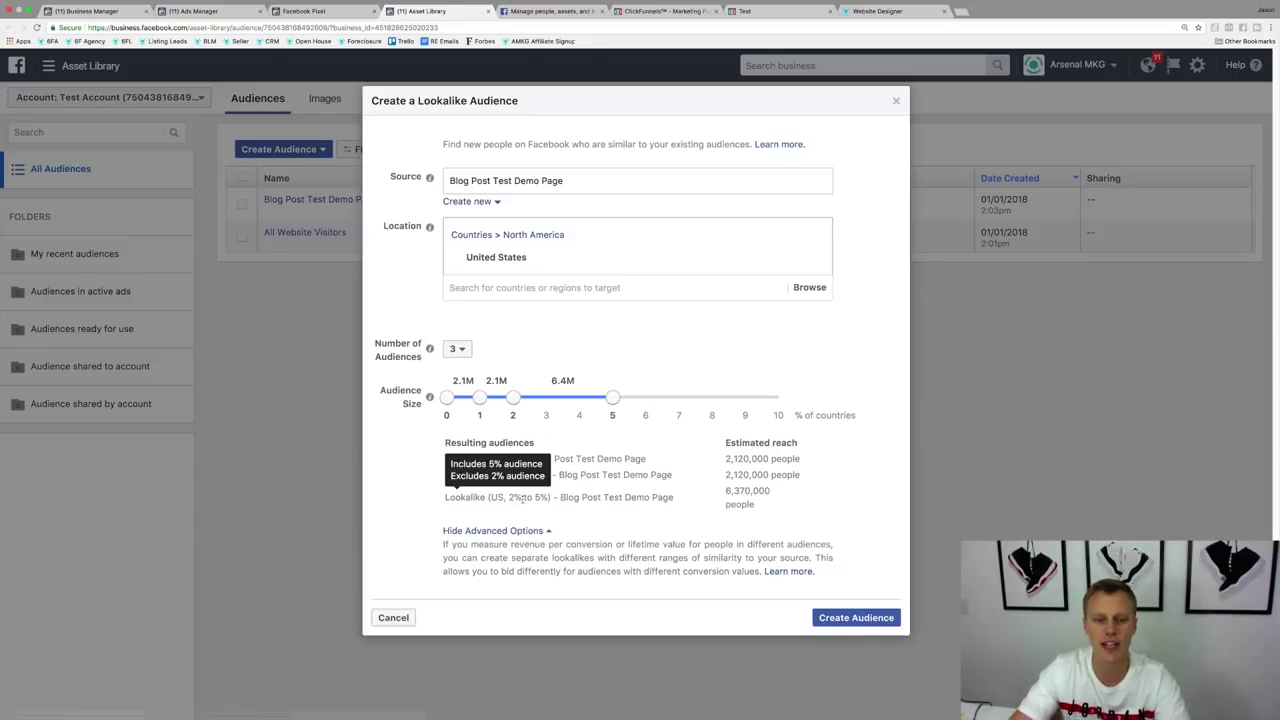
click(463, 349)
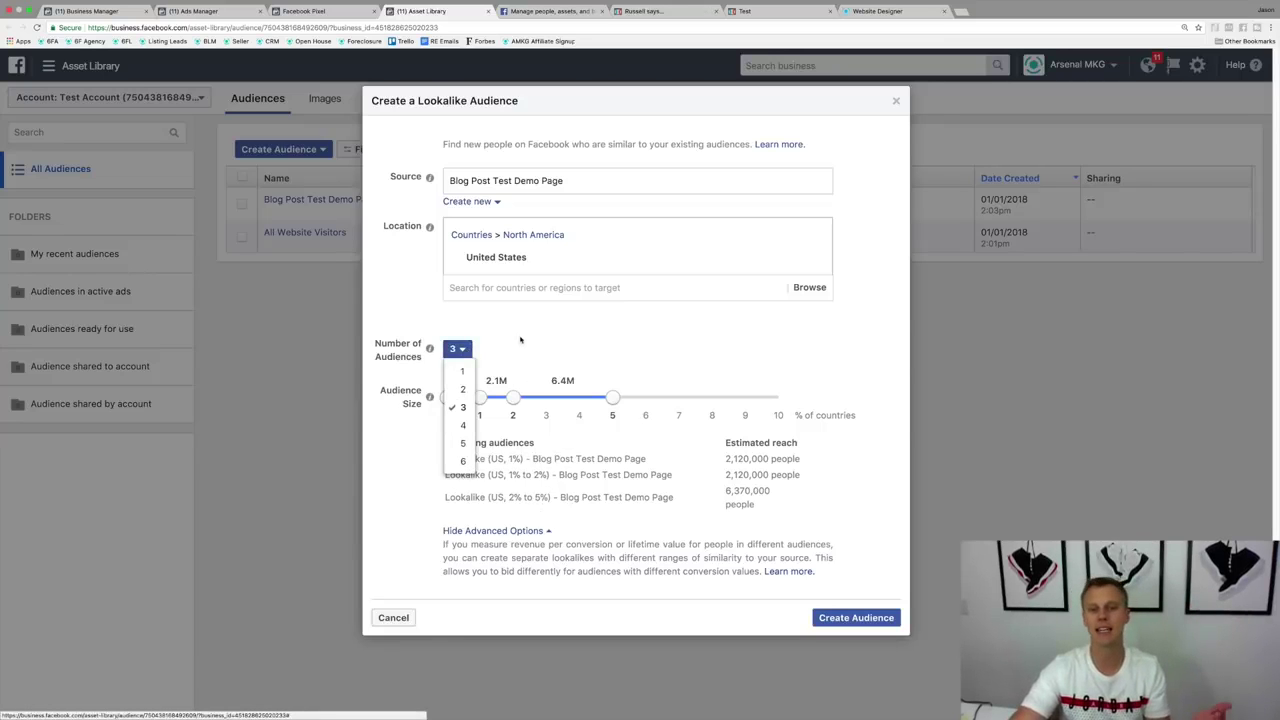
click(460, 348)
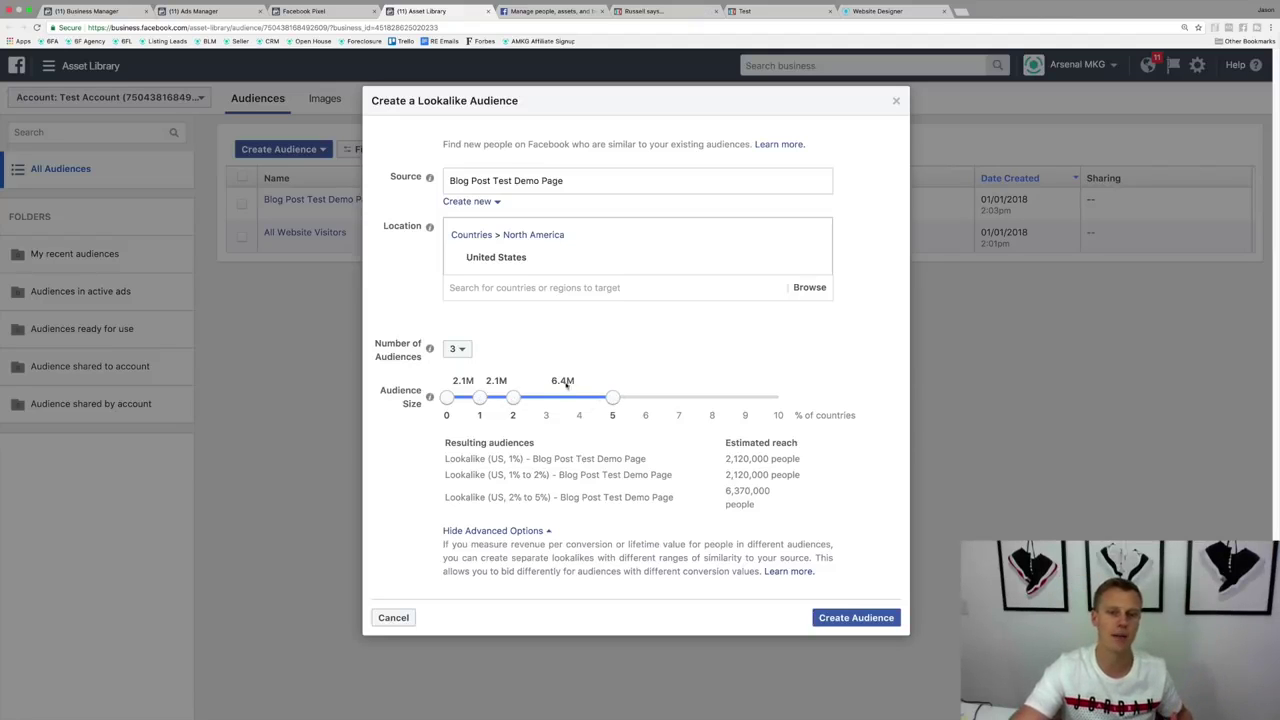
click(461, 349)
click(464, 372)
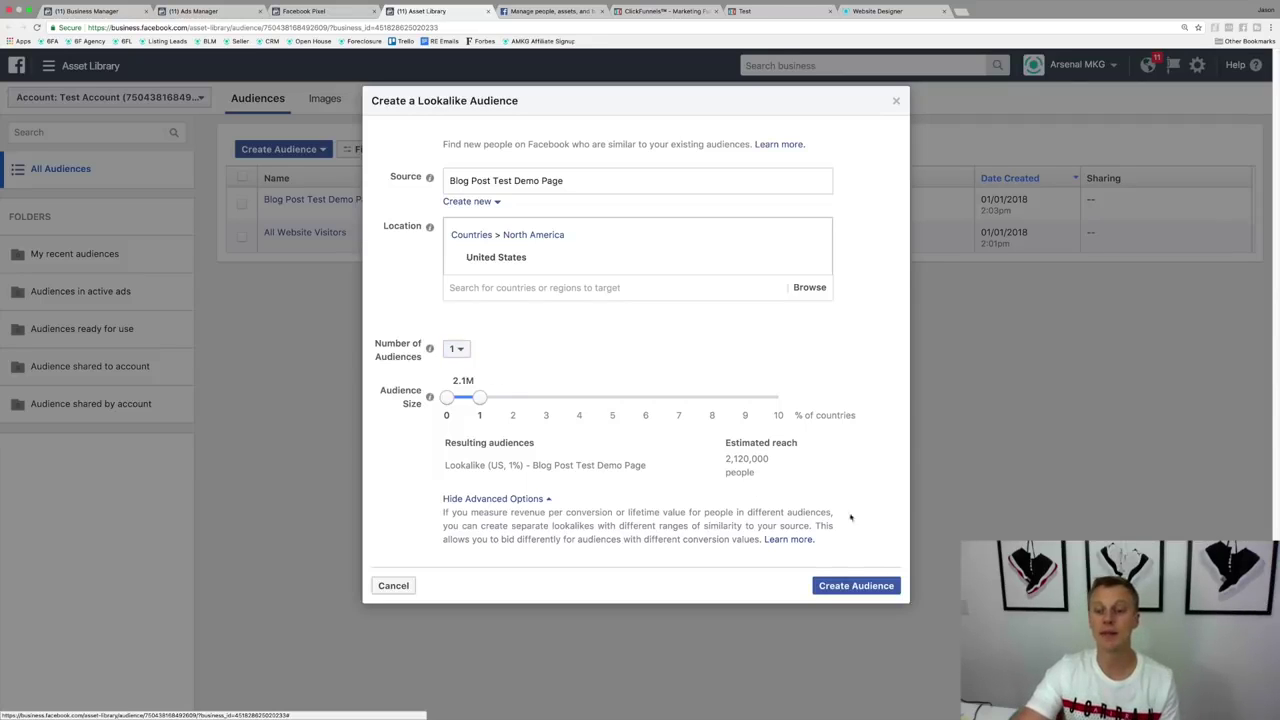
click(851, 586)
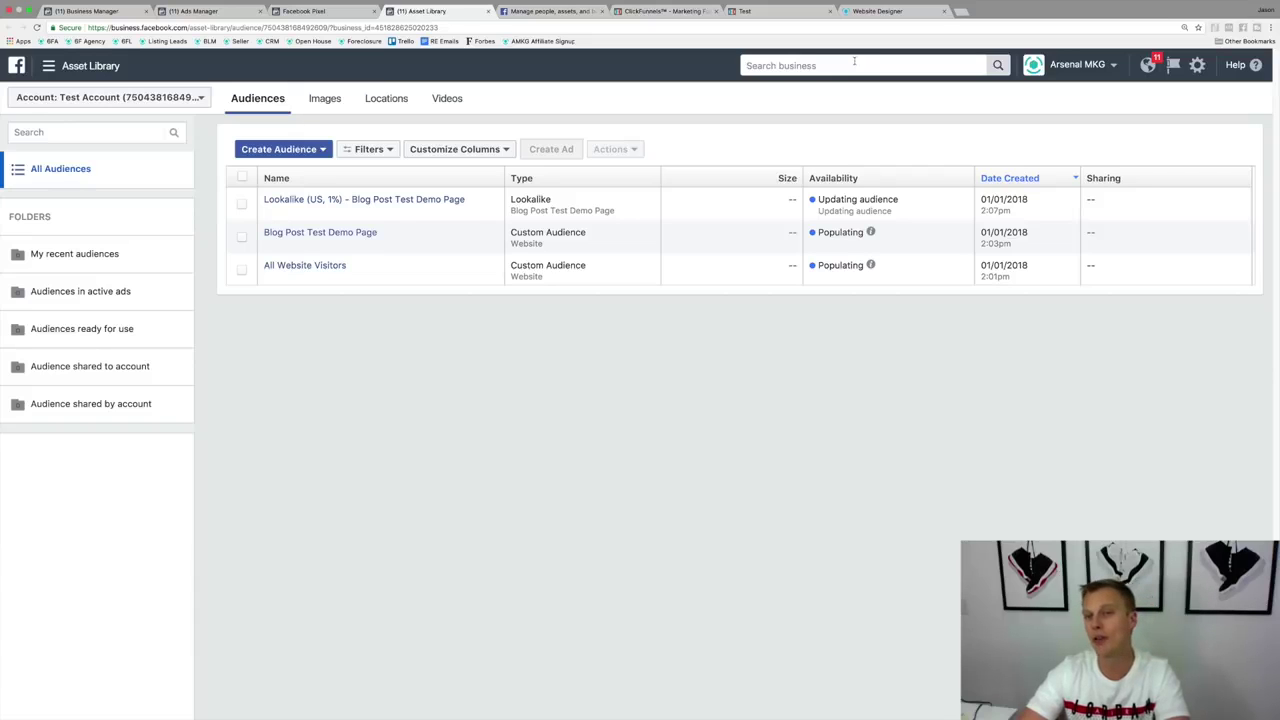
Step: Search the business account for "pixle"
click(854, 64)
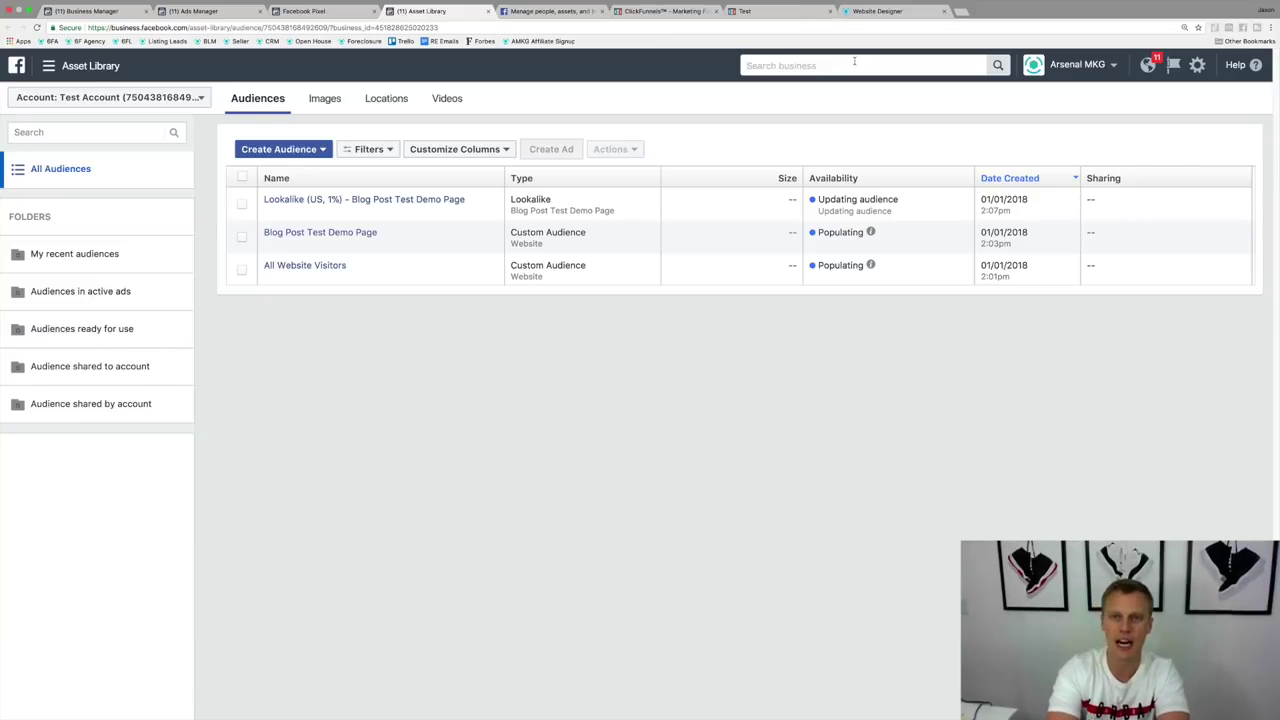
text(pixle)
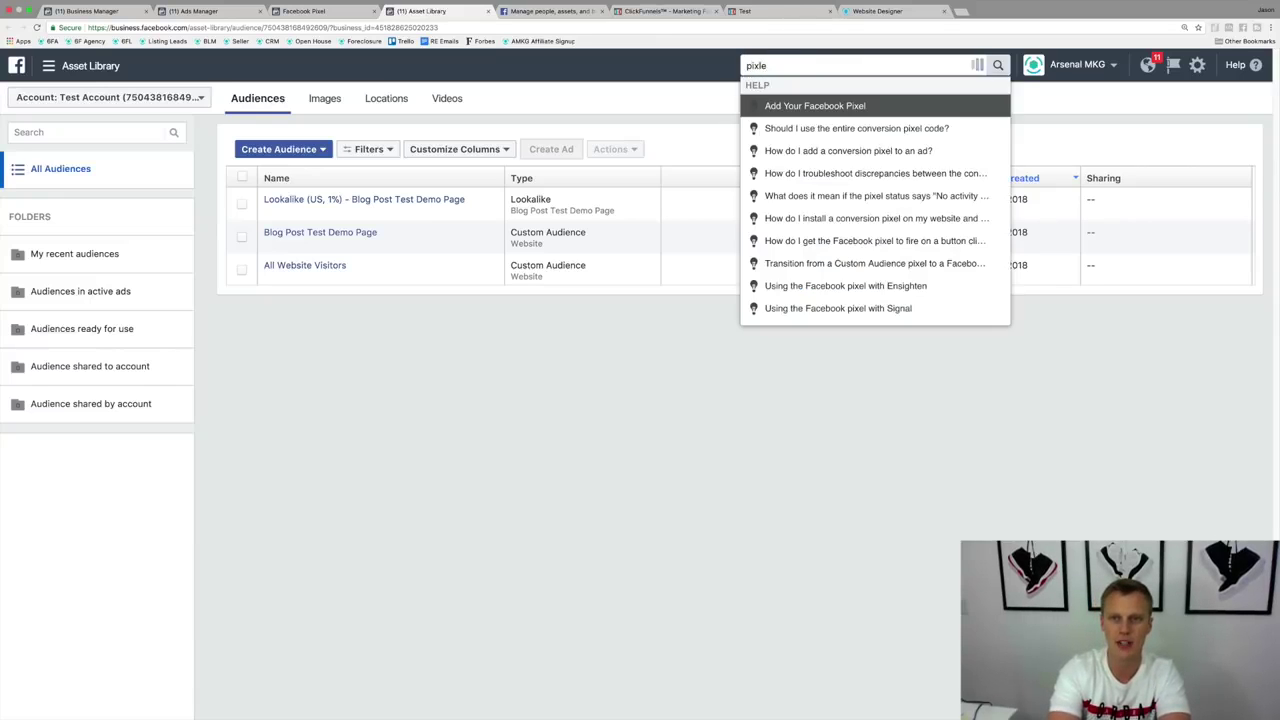
key(Return)
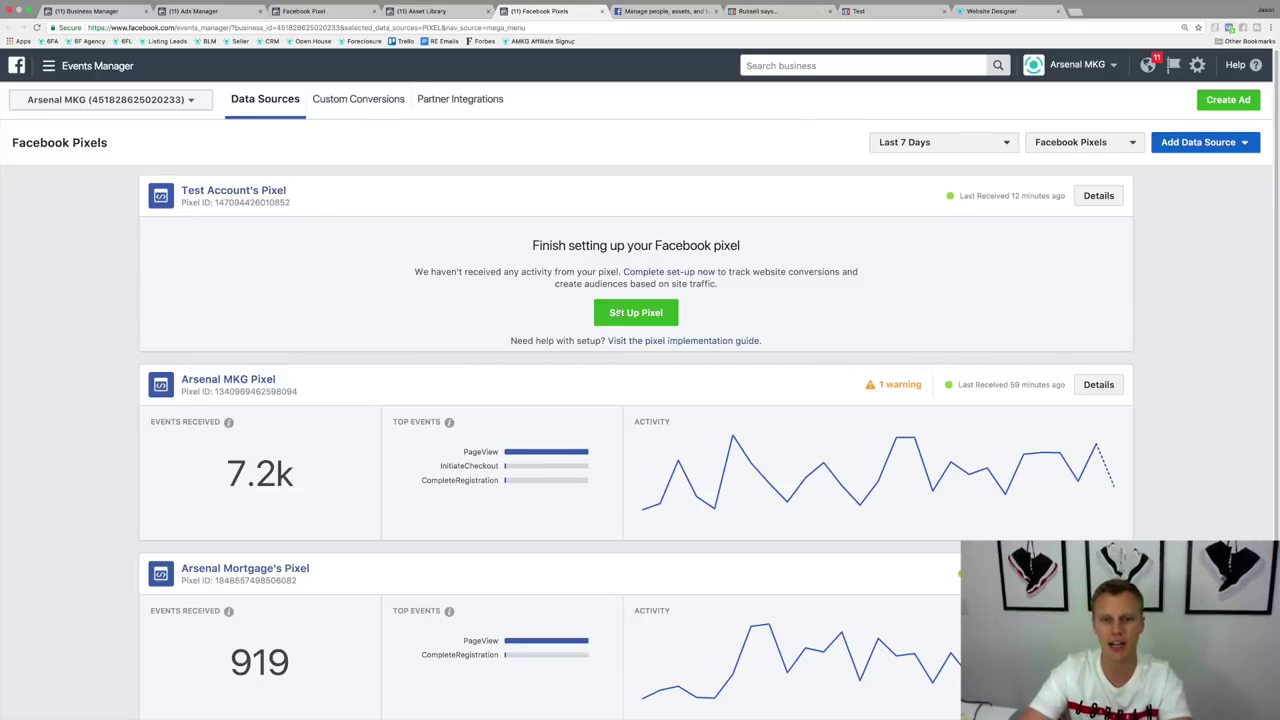
click(645, 316)
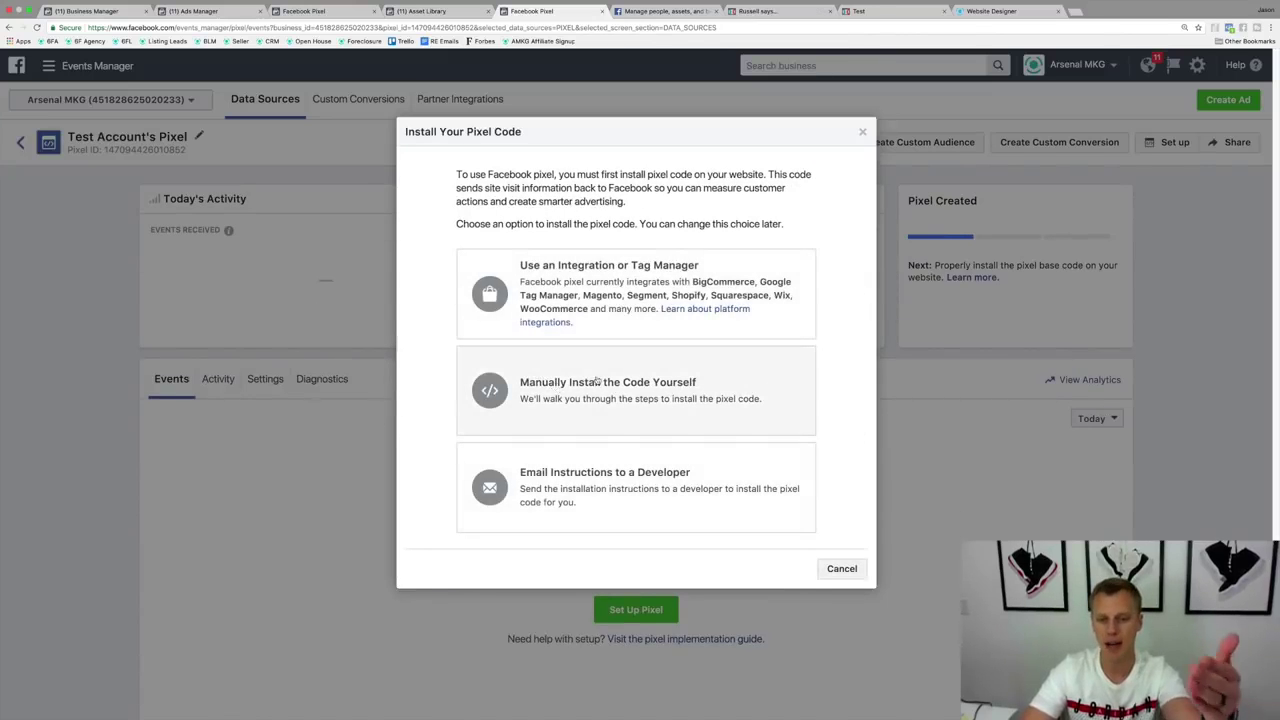
click(597, 380)
scroll(502, 464, down, 5)
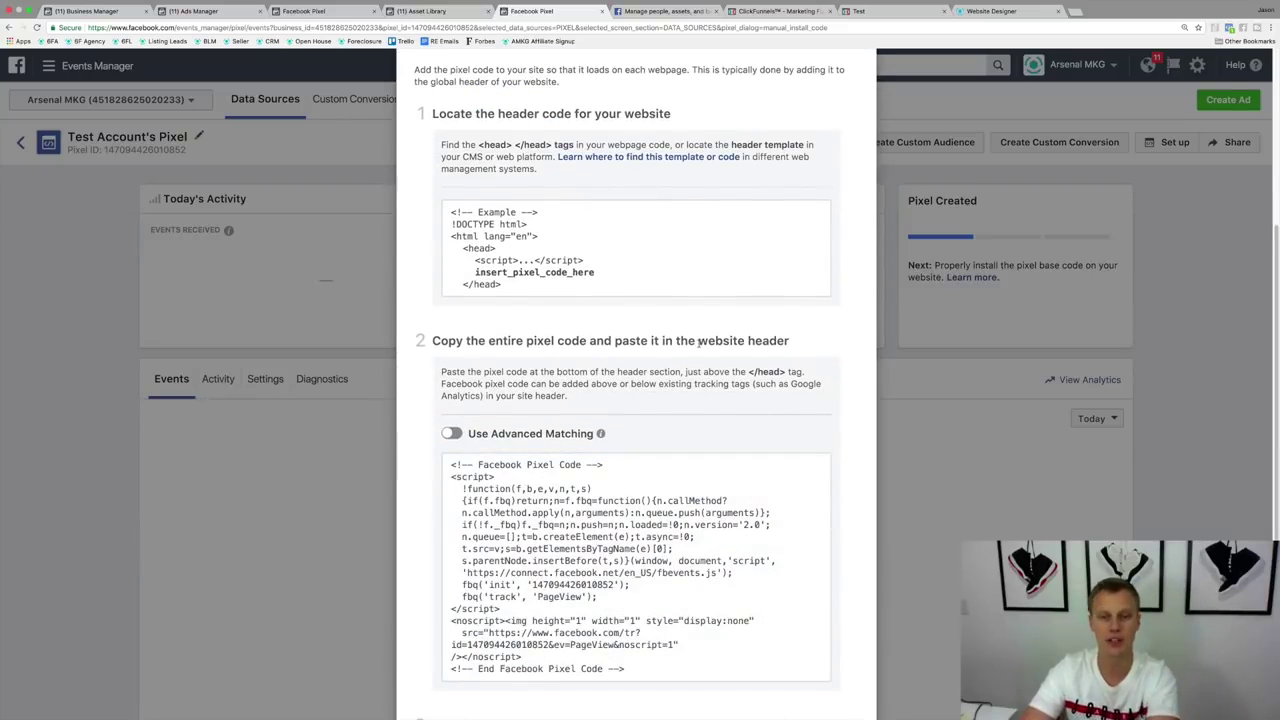
click(549, 557)
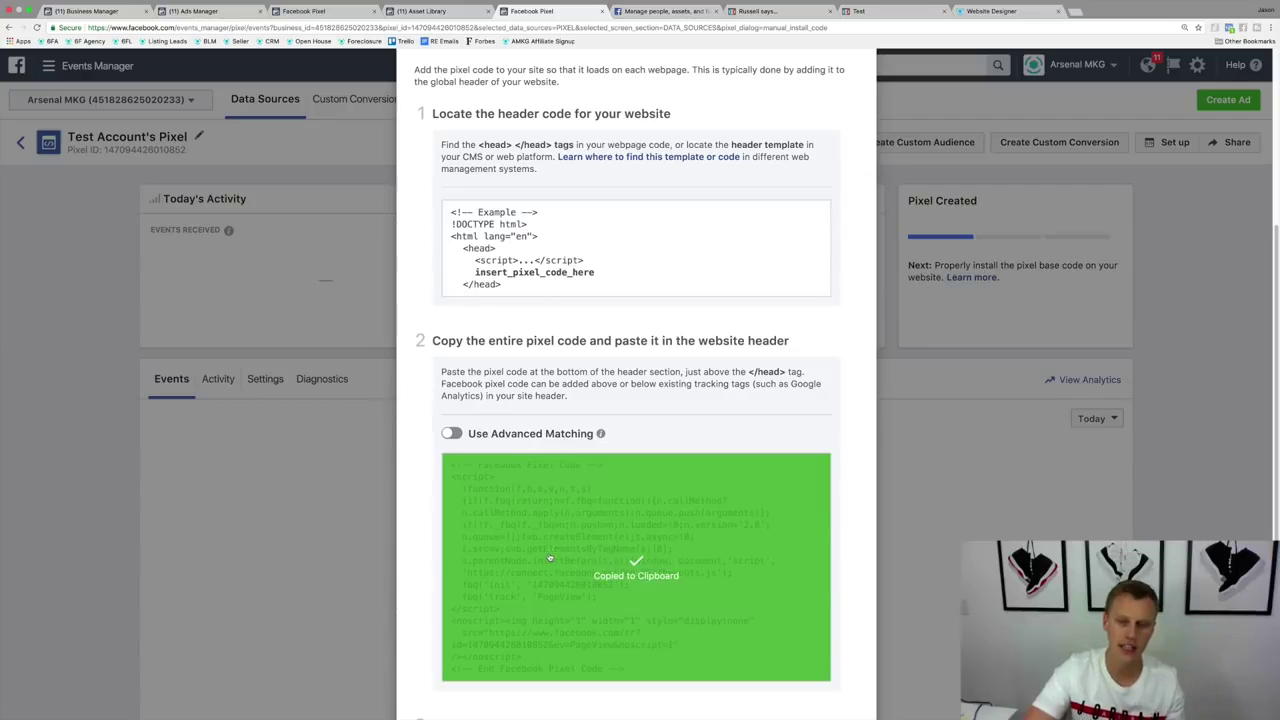